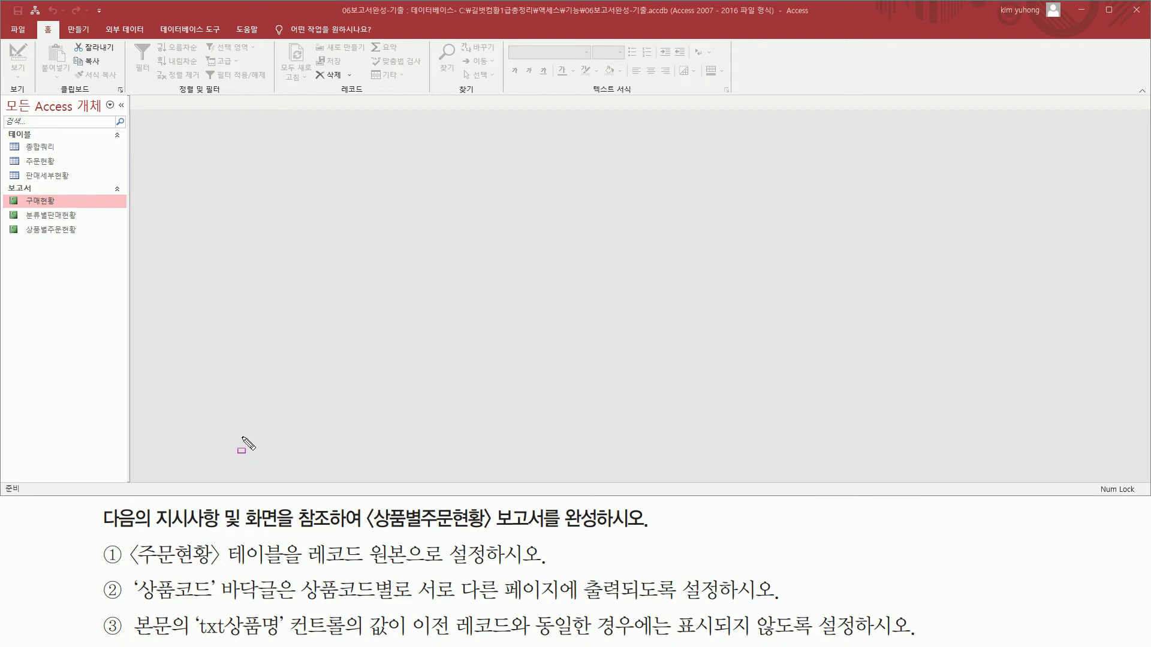
- Open the 상품별주문현황 report and switch it to Design view
{"action": "left_click_drag", "start_coordinate": [100, 530], "coordinate": [651, 532]}
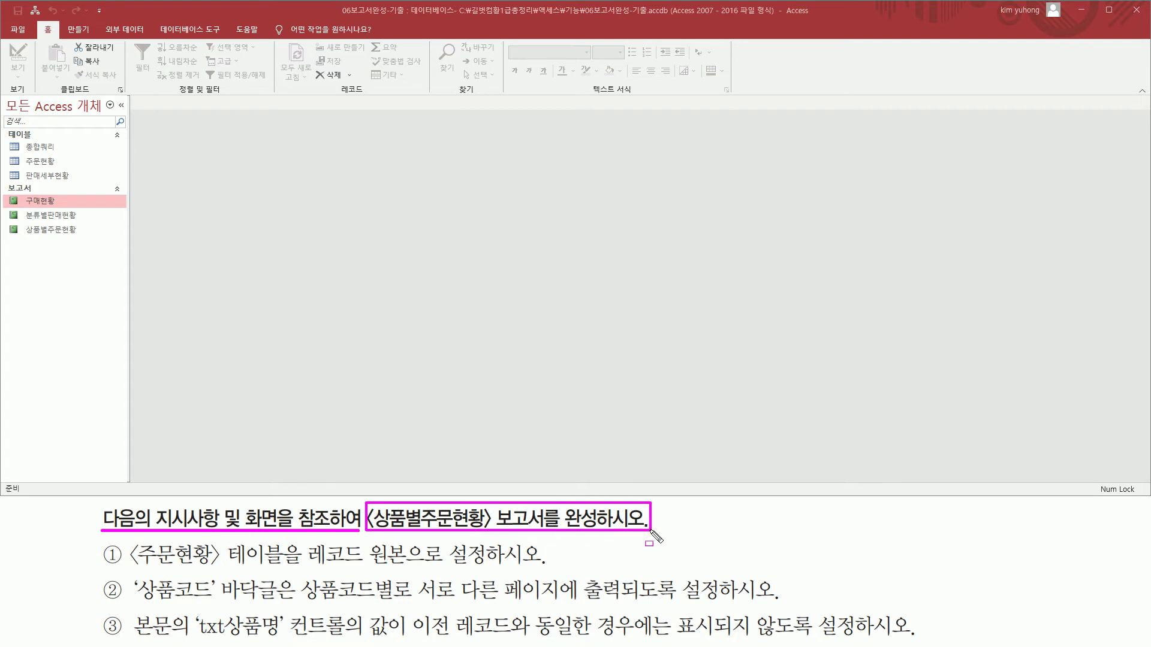
{"action": "mouse_move", "coordinate": [17, 241]}
{"action": "left_mouse_down"}
{"action": "mouse_move", "coordinate": [81, 246]}
{"action": "mouse_move", "coordinate": [93, 220]}
{"action": "left_mouse_up"}
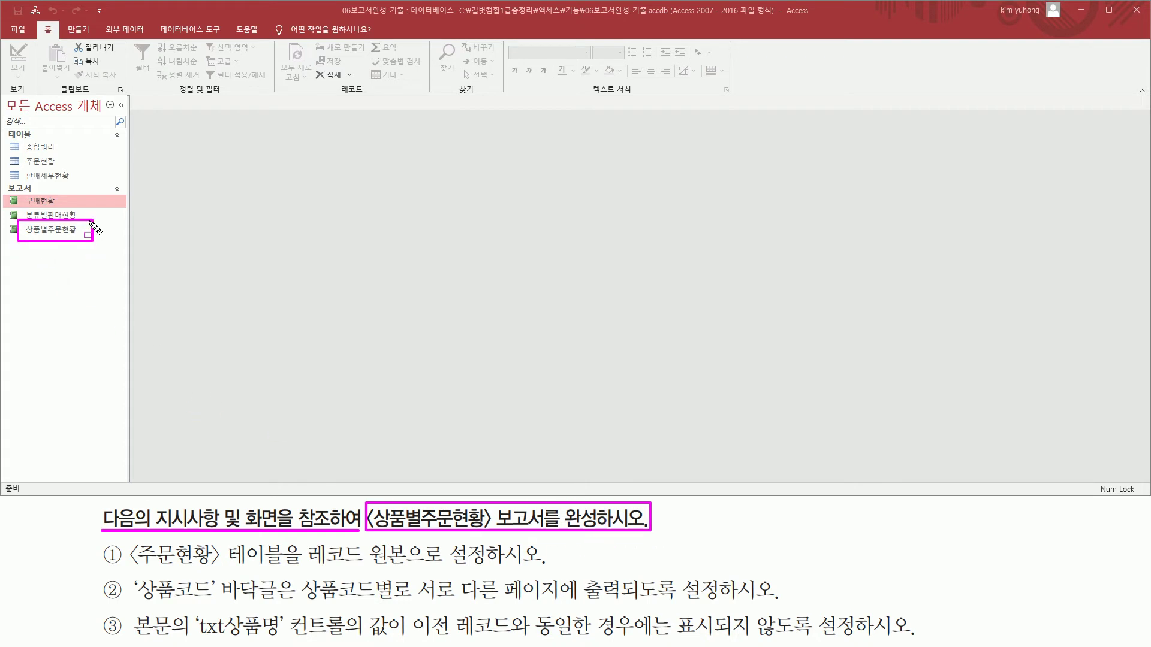
{"action": "double_click", "coordinate": [76, 229]}
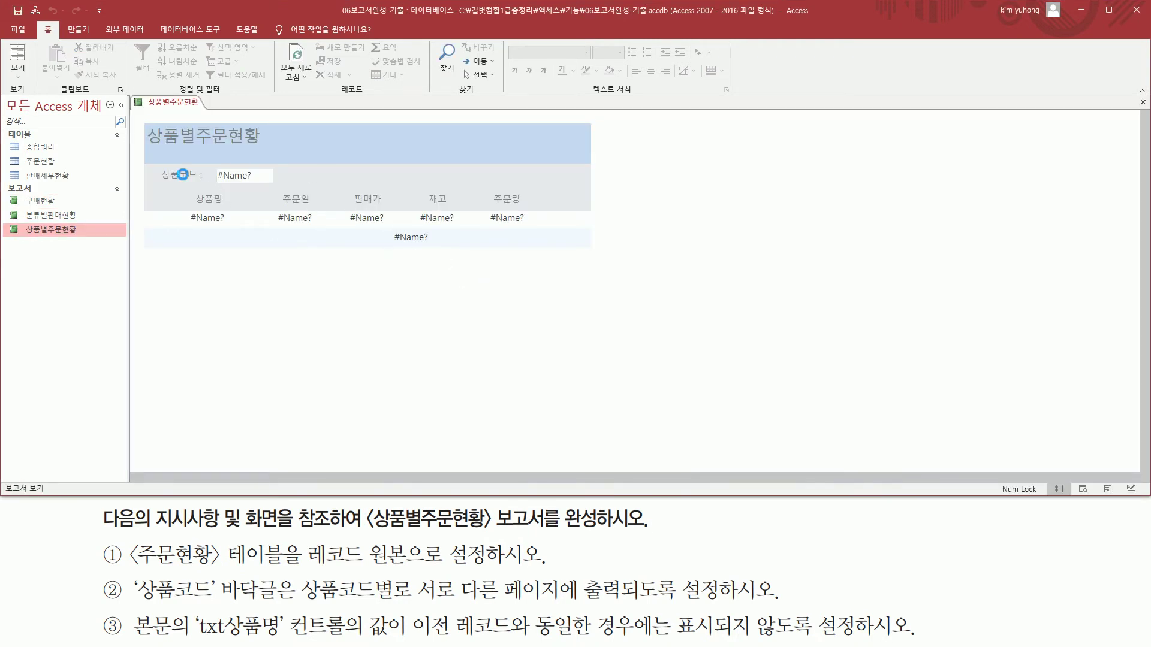
{"action": "mouse_move", "coordinate": [144, 162]}
{"action": "left_mouse_down"}
{"action": "mouse_move", "coordinate": [157, 207]}
{"action": "mouse_move", "coordinate": [380, 256]}
{"action": "mouse_move", "coordinate": [570, 254]}
{"action": "left_mouse_up"}
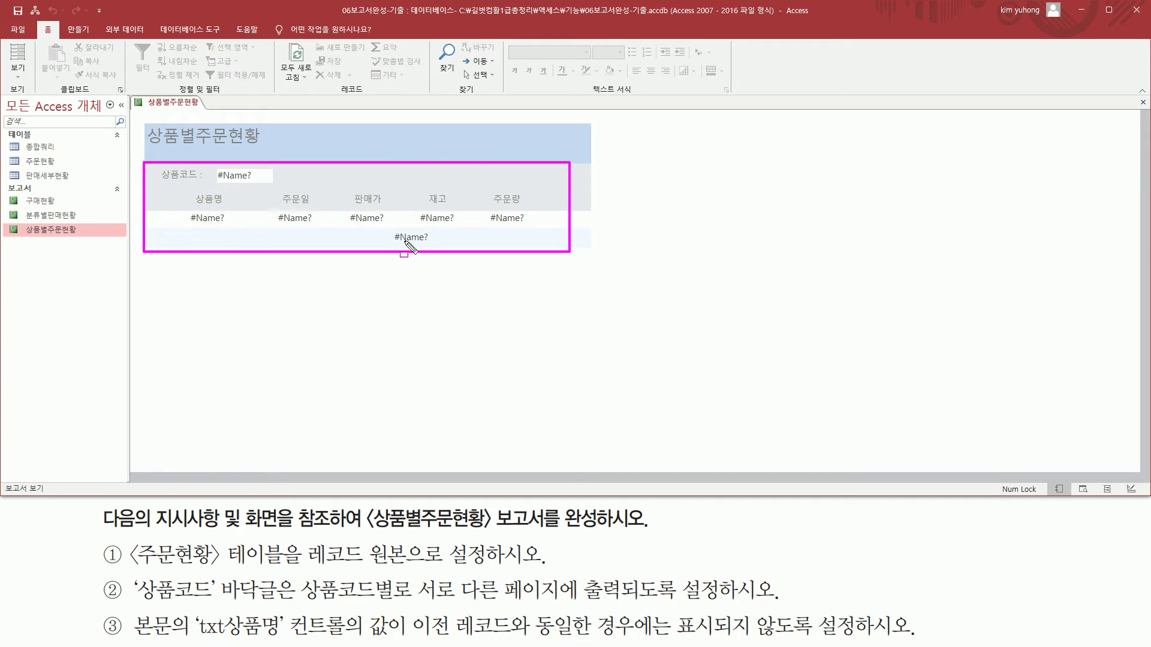
{"action": "key", "text": "Escape"}
{"action": "right_click", "coordinate": [171, 107]}
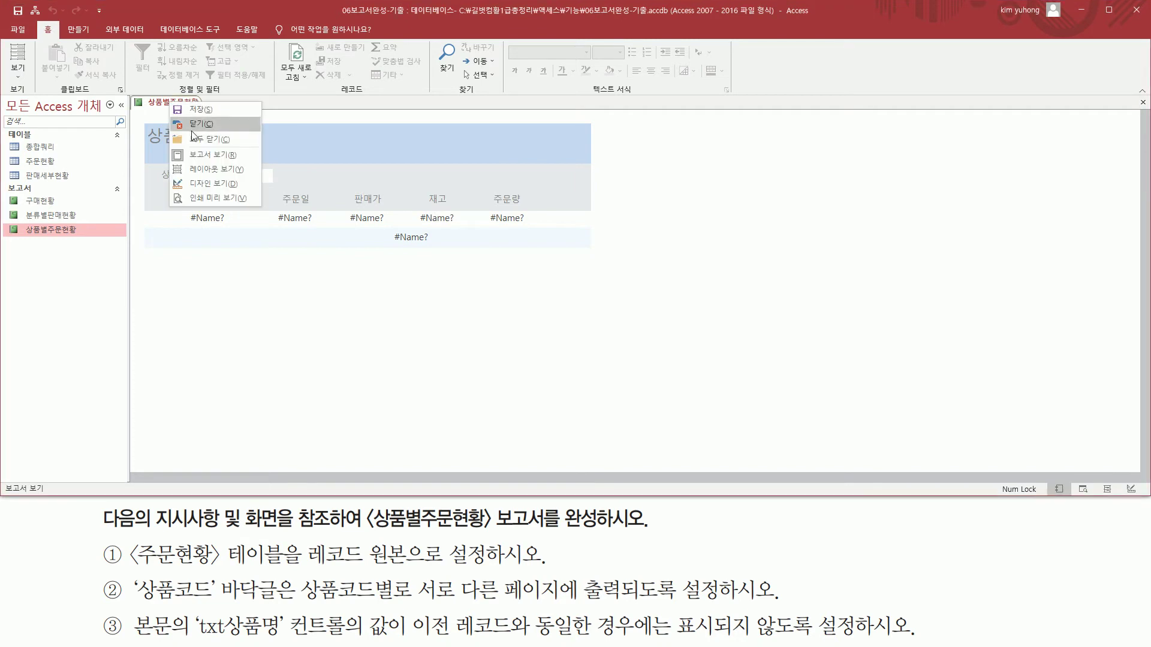
{"action": "left_click", "coordinate": [191, 182]}
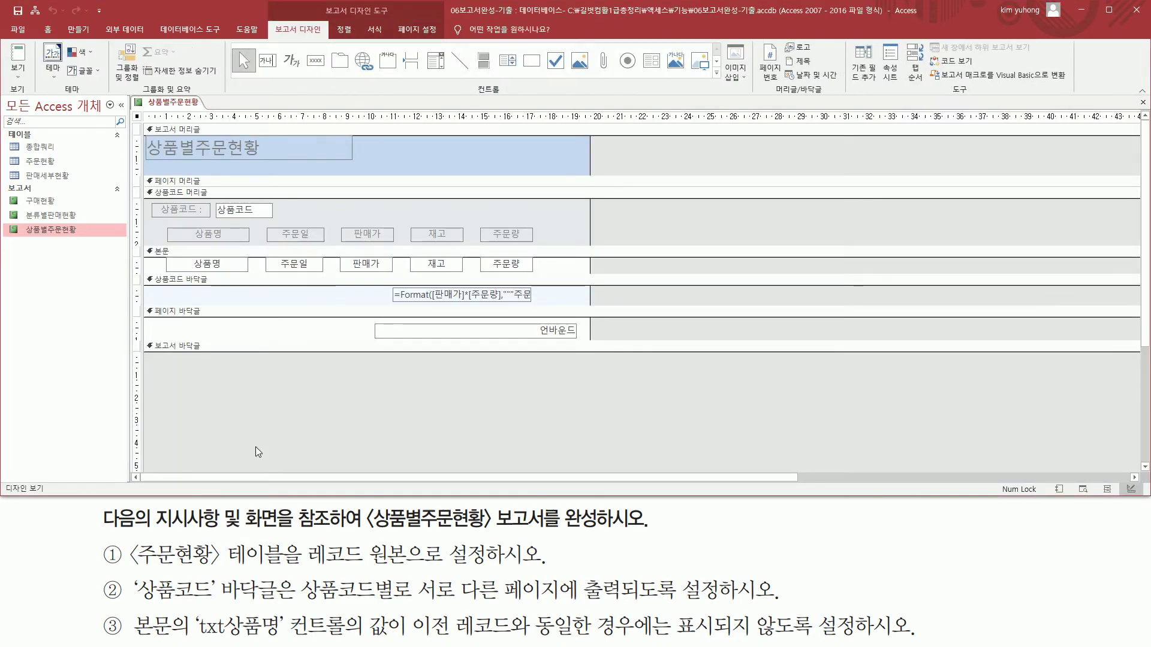
{"action": "key", "text": "ctrl+2"}
{"action": "mouse_move", "coordinate": [130, 567]}
{"action": "left_mouse_down"}
{"action": "mouse_move", "coordinate": [419, 569]}
{"action": "mouse_move", "coordinate": [408, 569]}
{"action": "left_mouse_up"}
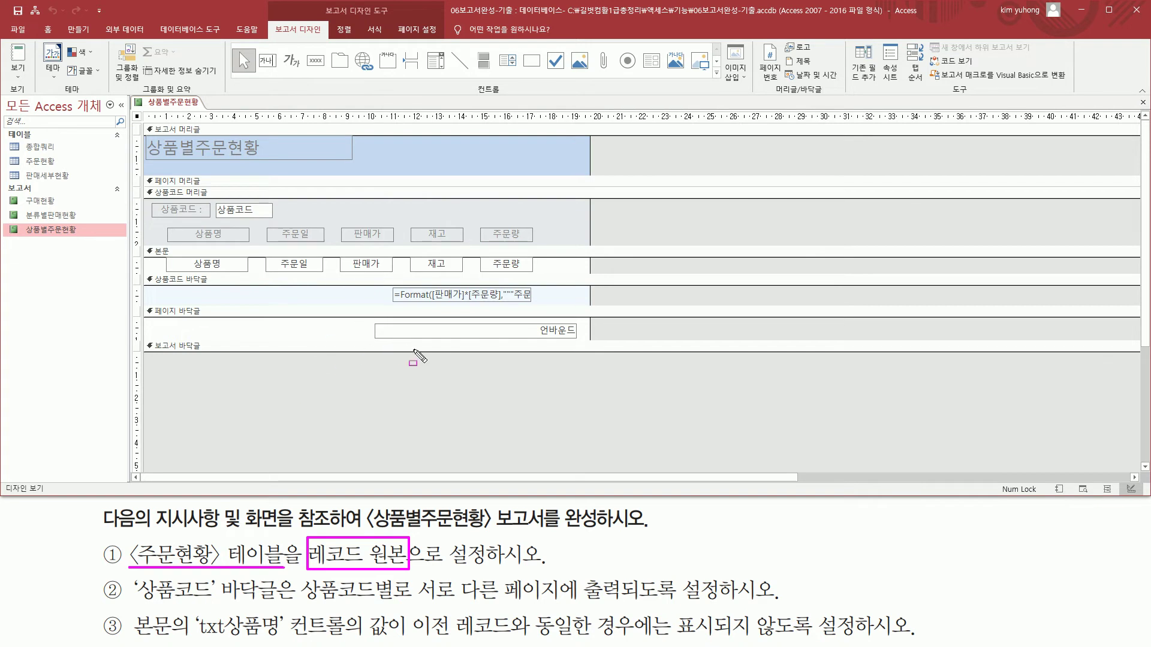
{"action": "left_click_drag", "start_coordinate": [149, 110], "coordinate": [460, 121]}
{"action": "mouse_move", "coordinate": [132, 124]}
{"action": "left_mouse_down"}
{"action": "mouse_move", "coordinate": [136, 273]}
{"action": "mouse_move", "coordinate": [139, 123]}
{"action": "left_mouse_up"}
{"action": "key", "text": "Escape"}
- Set the whole report's record source (레코드 원본) to the 주문현황 table and close the property sheet
{"action": "left_click", "coordinate": [136, 116]}
{"action": "double_click", "coordinate": [136, 118]}
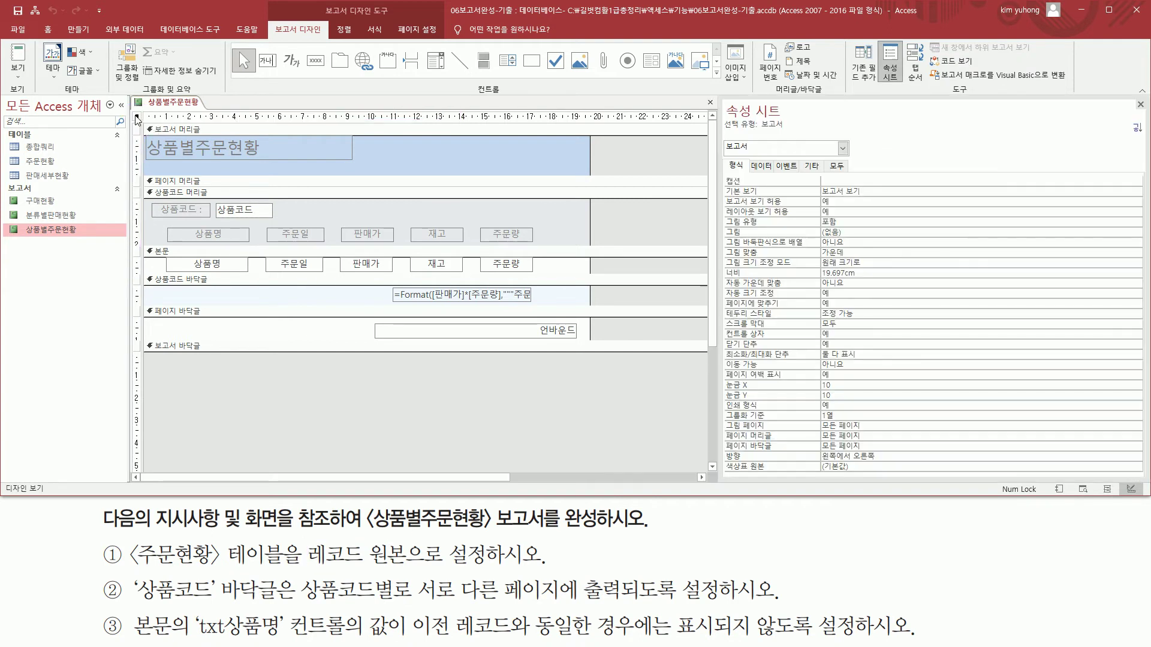
{"action": "key", "text": "ctrl+shift+d"}
{"action": "mouse_move", "coordinate": [721, 99]}
{"action": "left_mouse_down"}
{"action": "mouse_move", "coordinate": [730, 119]}
{"action": "mouse_move", "coordinate": [797, 133]}
{"action": "left_mouse_up"}
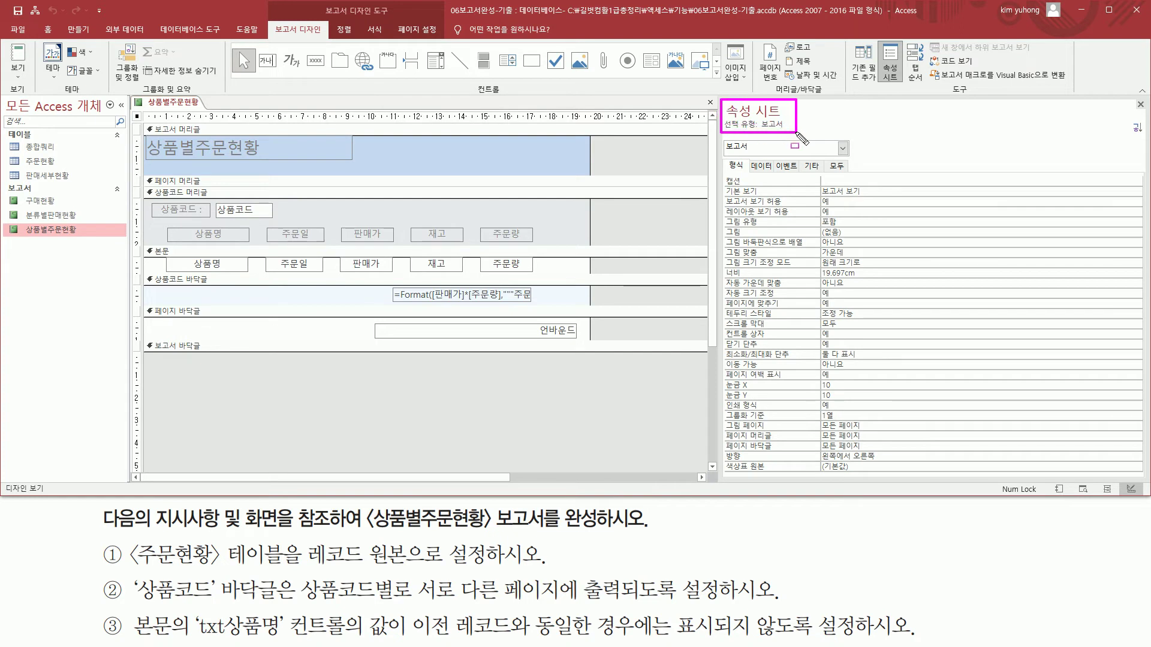
{"action": "left_click_drag", "start_coordinate": [725, 153], "coordinate": [757, 154]}
{"action": "key", "text": "ctrl+shift+d"}
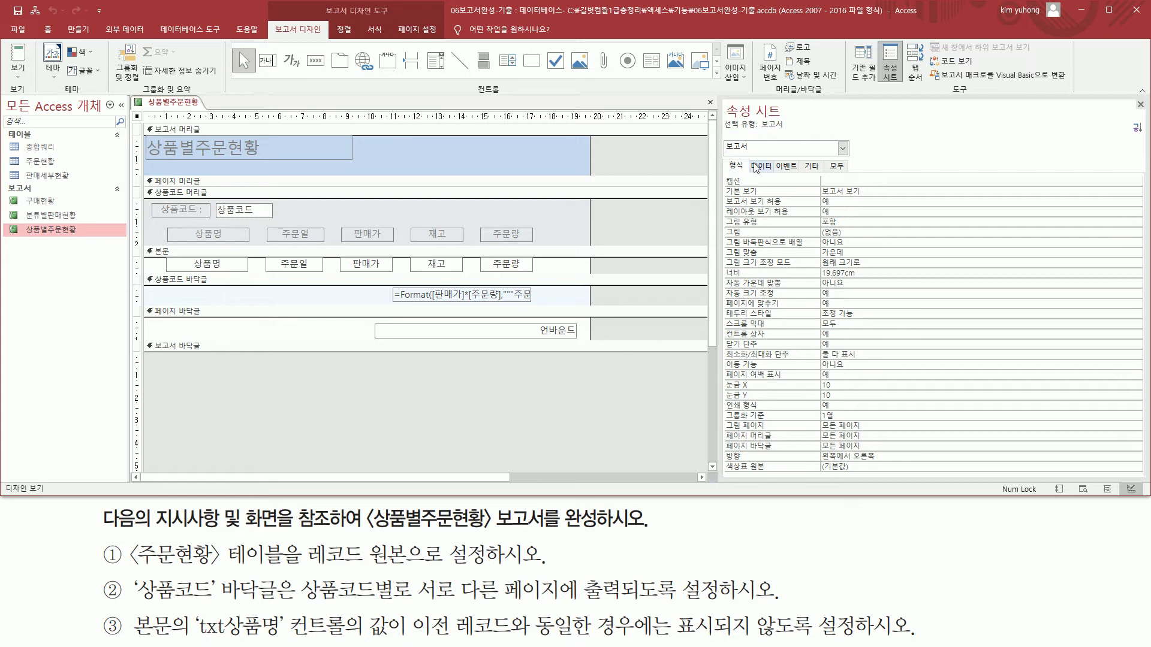
{"action": "left_click", "coordinate": [759, 166]}
{"action": "mouse_move", "coordinate": [748, 158]}
{"action": "left_mouse_down"}
{"action": "mouse_move", "coordinate": [777, 169]}
{"action": "mouse_move", "coordinate": [744, 187]}
{"action": "mouse_move", "coordinate": [777, 186]}
{"action": "left_mouse_up"}
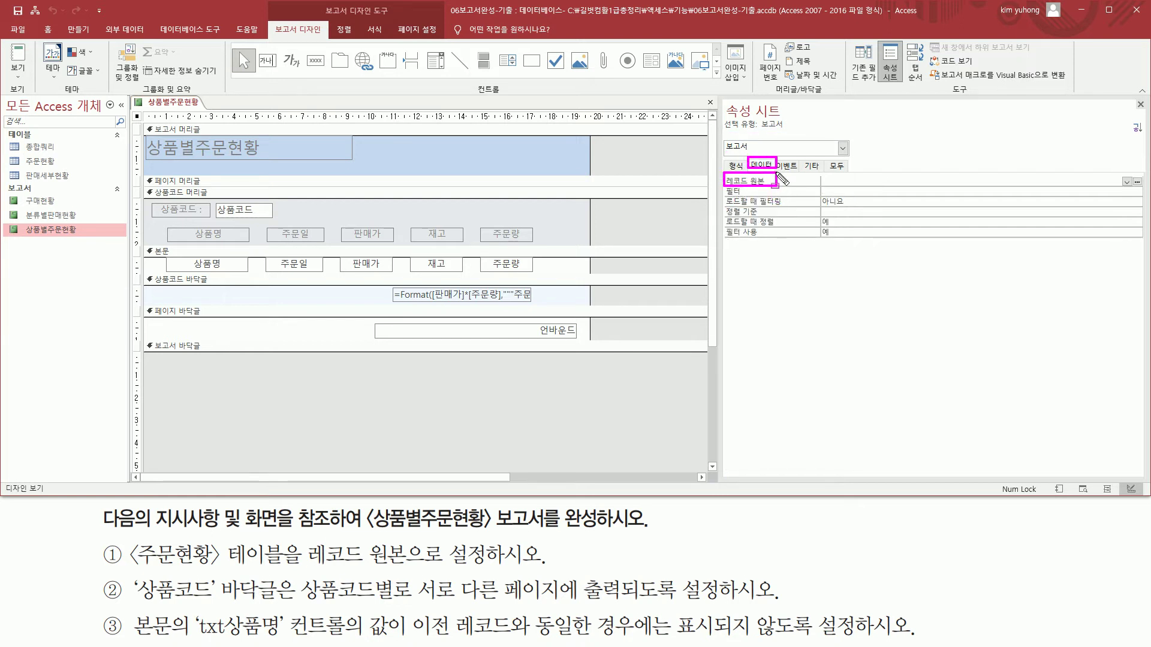
{"action": "left_click_drag", "start_coordinate": [309, 565], "coordinate": [401, 565]}
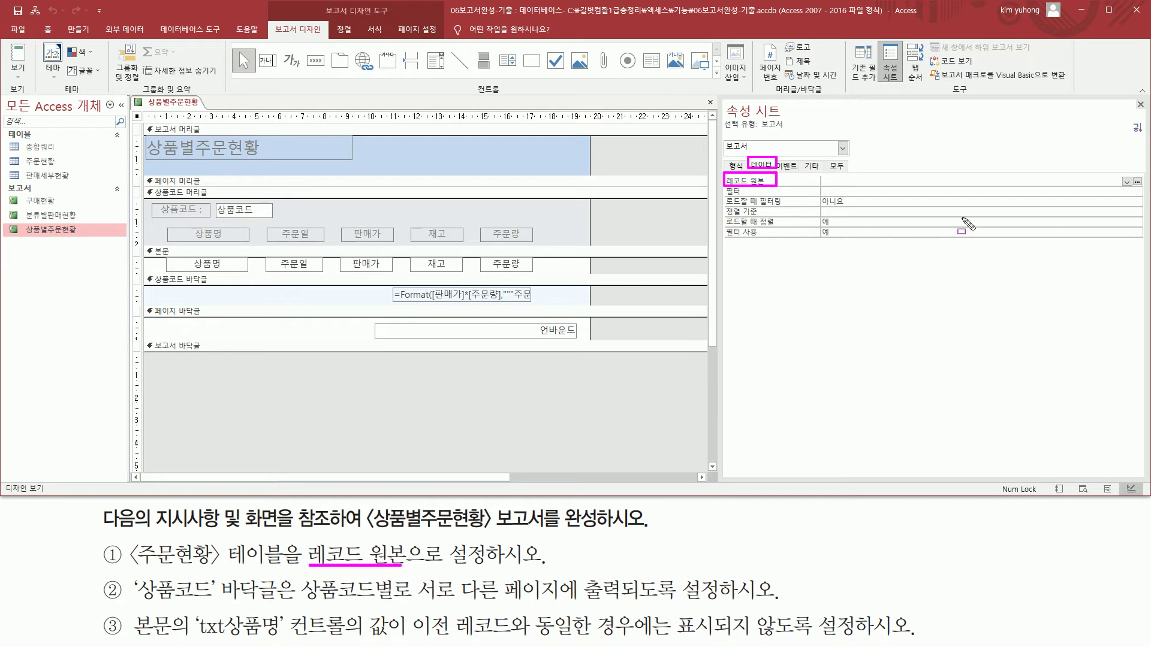
{"action": "key", "text": "Escape"}
{"action": "left_click", "coordinate": [1127, 183]}
{"action": "left_click", "coordinate": [1127, 182]}
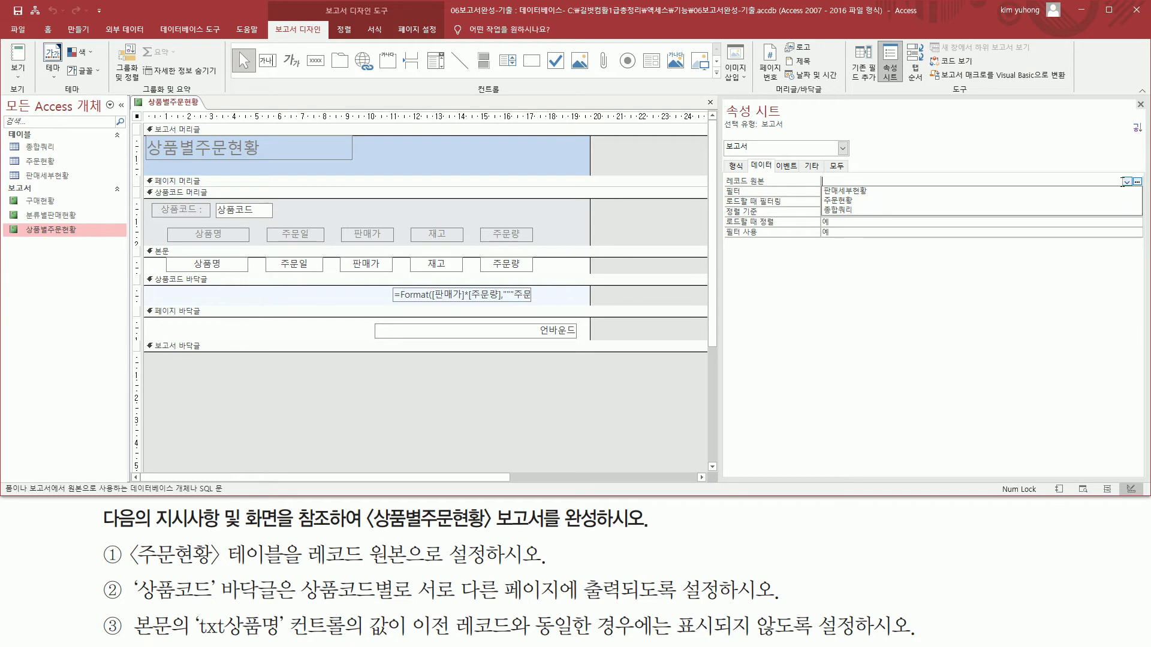
{"action": "left_click", "coordinate": [919, 207]}
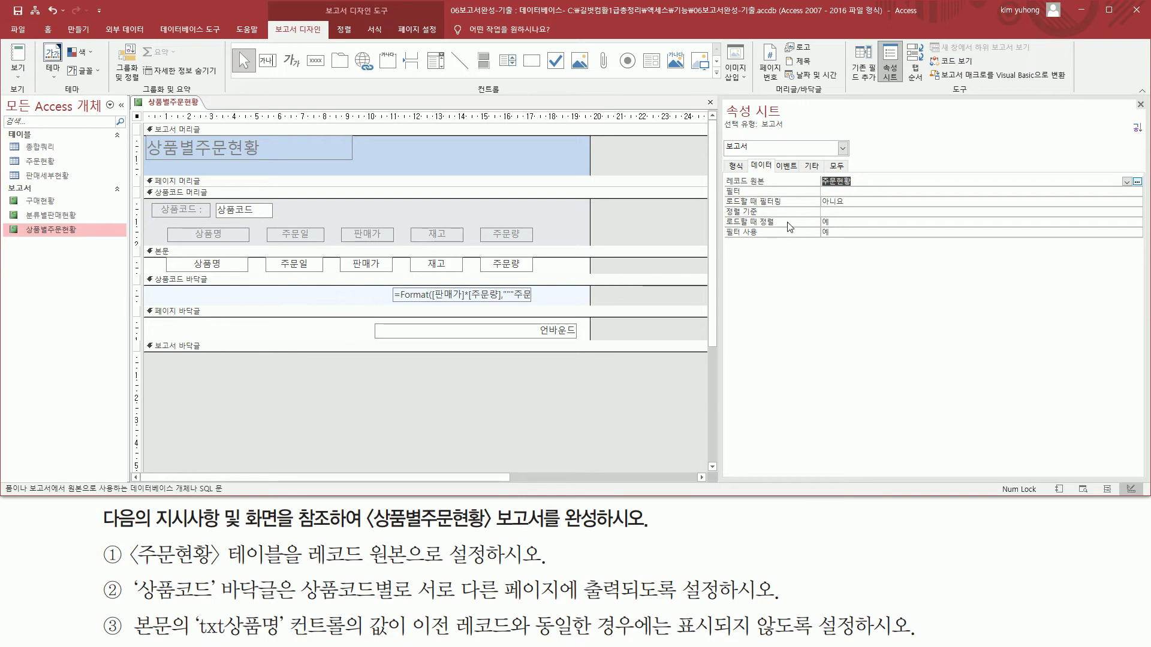
{"action": "left_click", "coordinate": [1140, 106]}
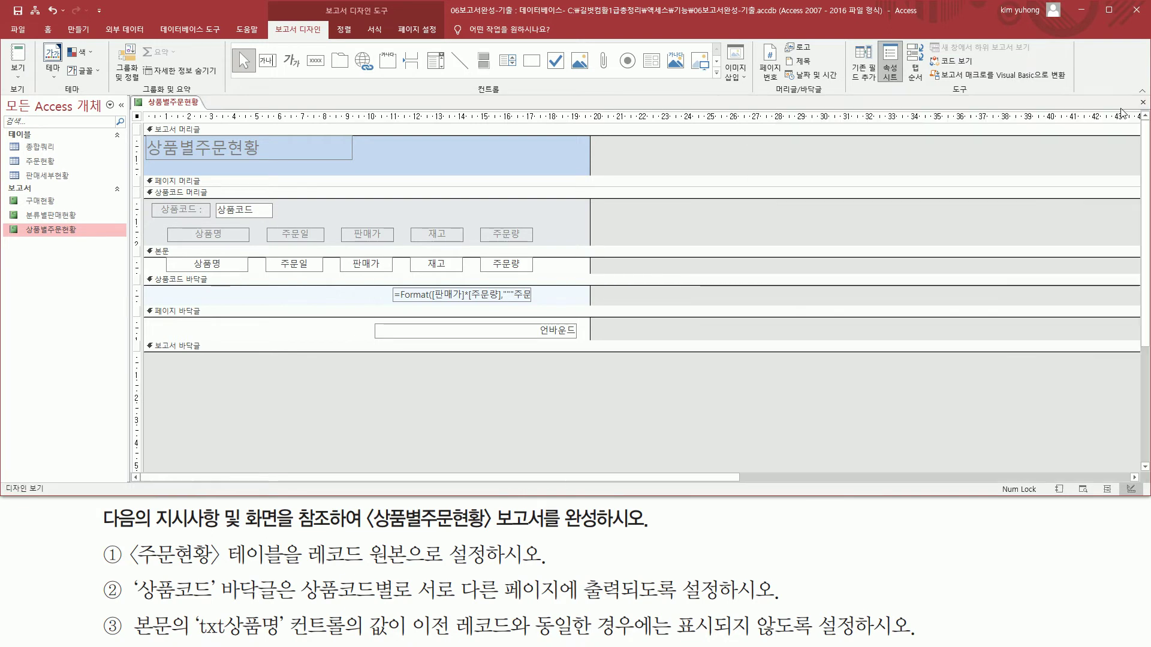
- Check the 상품별주문현황 report's records in print preview, and return to Design view
{"action": "left_click", "coordinate": [18, 75]}
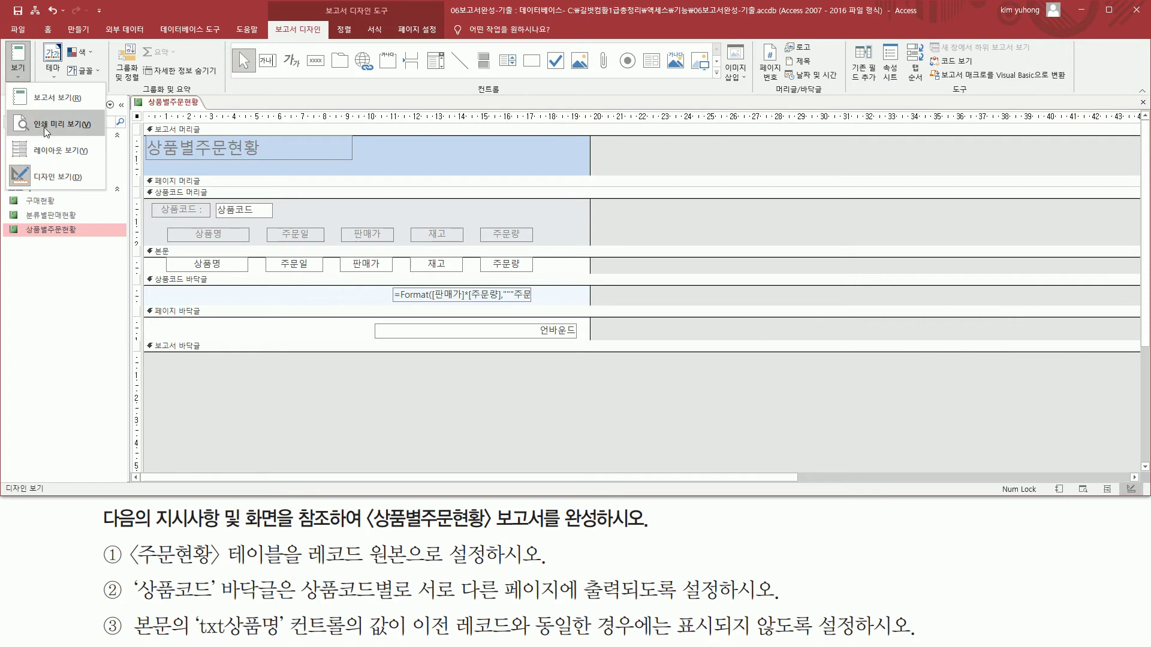
{"action": "left_click", "coordinate": [45, 128]}
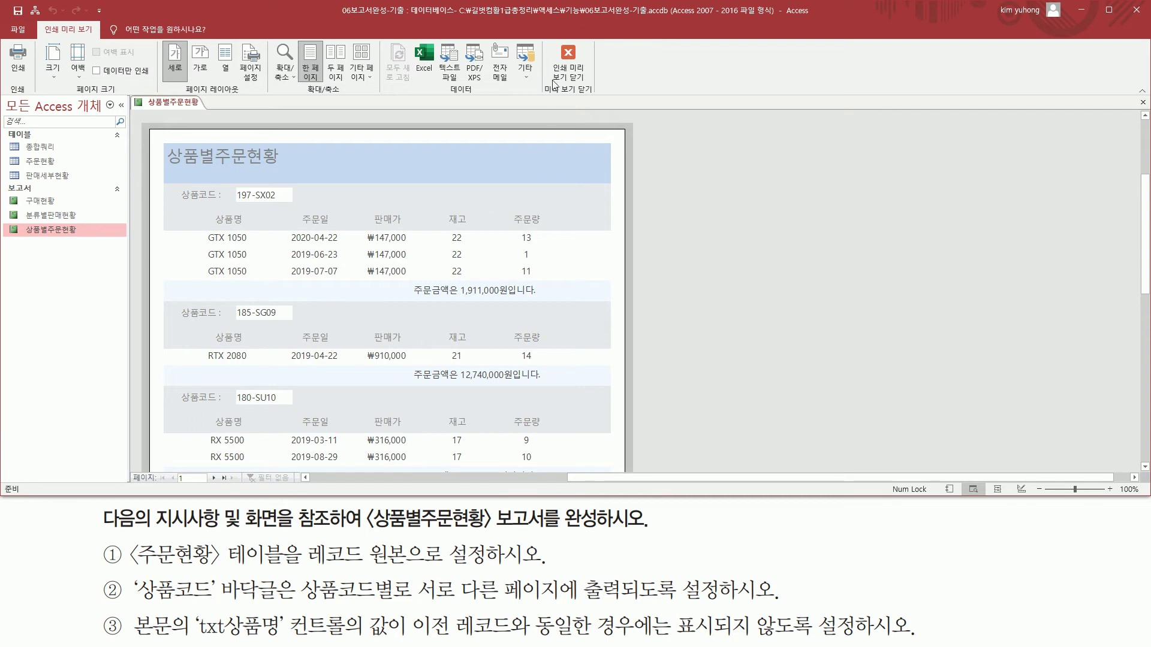
{"action": "left_click", "coordinate": [567, 60]}
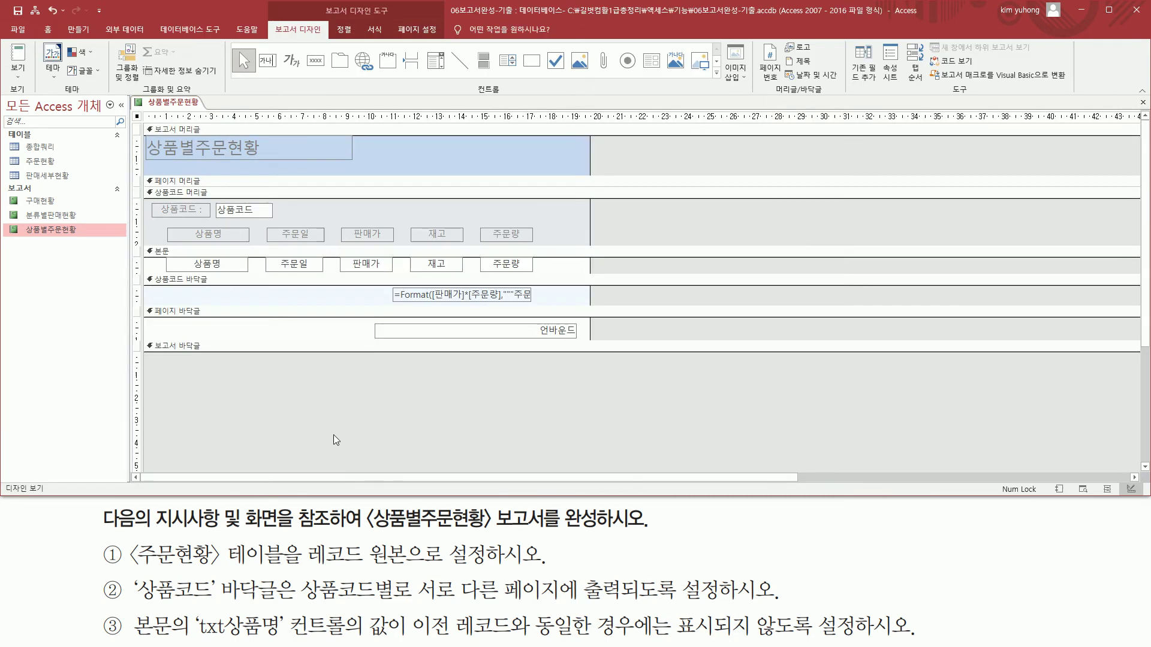
{"action": "mouse_move", "coordinate": [128, 605]}
{"action": "left_mouse_down"}
{"action": "mouse_move", "coordinate": [282, 603]}
{"action": "mouse_move", "coordinate": [282, 572]}
{"action": "left_mouse_up"}
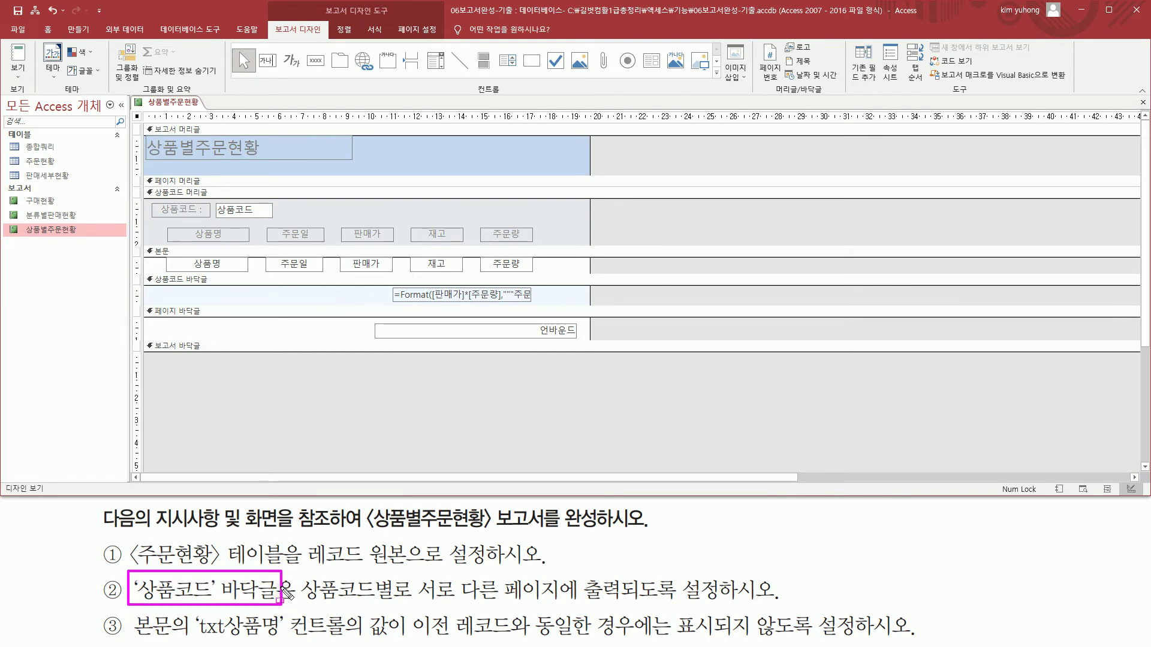
{"action": "left_click_drag", "start_coordinate": [145, 271], "coordinate": [595, 307]}
{"action": "left_click_drag", "start_coordinate": [300, 604], "coordinate": [717, 601]}
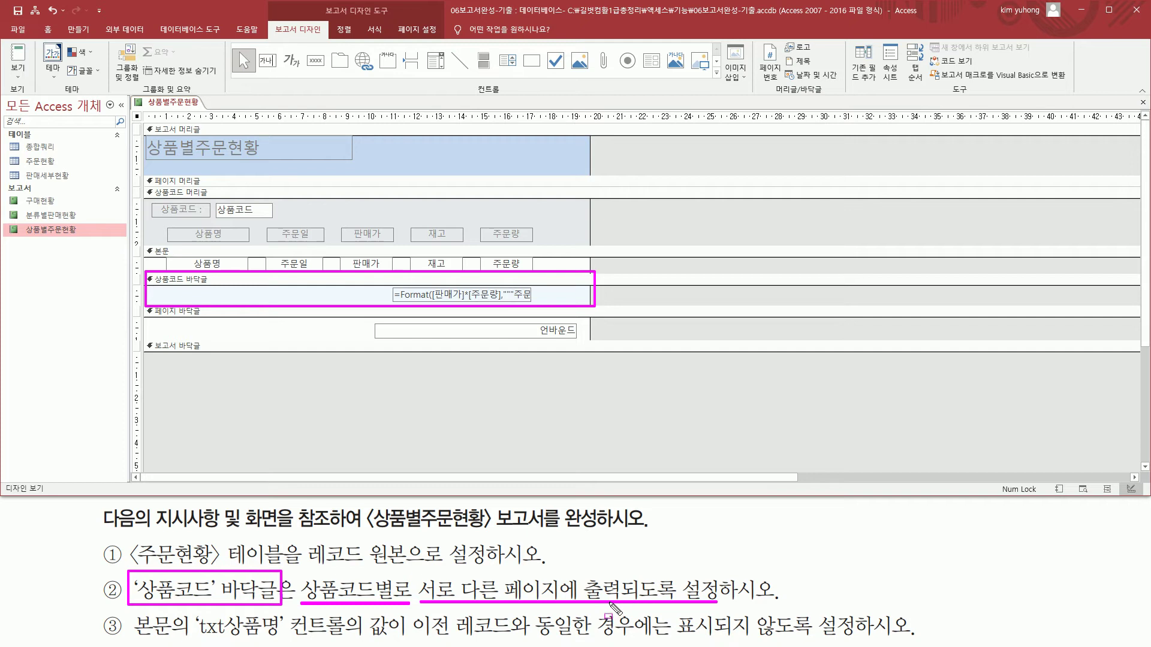
{"action": "key", "text": "Escape"}
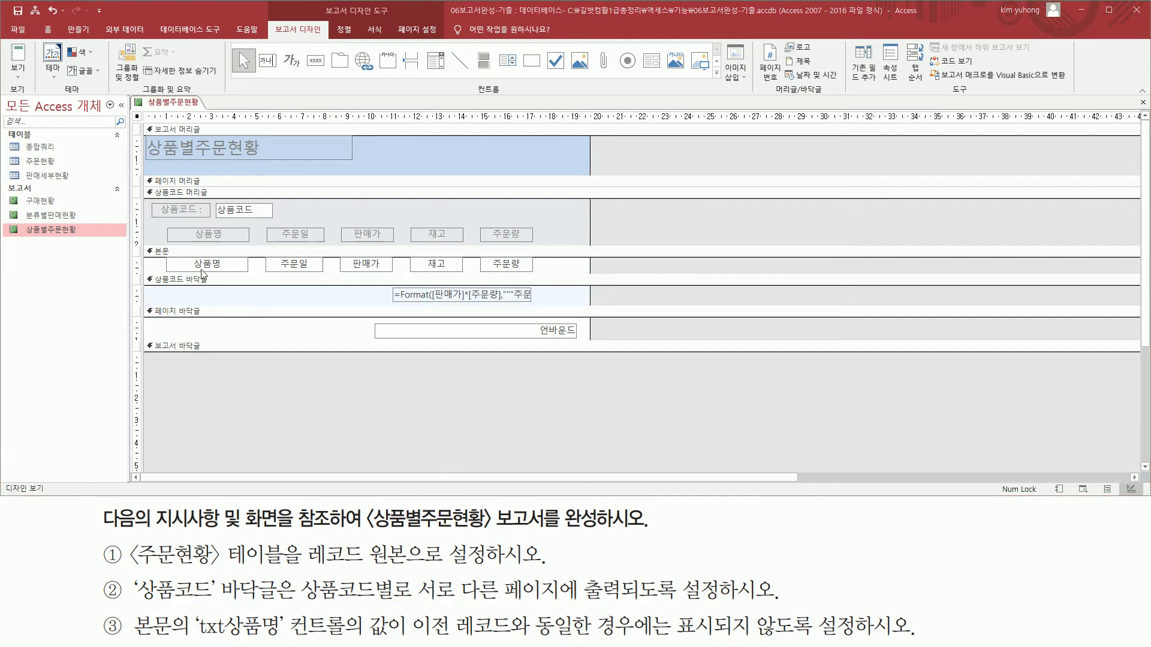
- Set the page break property (페이지 바꿈) of the 상품코드 group footer to 구역 후 and close the property sheet
{"action": "left_click", "coordinate": [229, 281]}
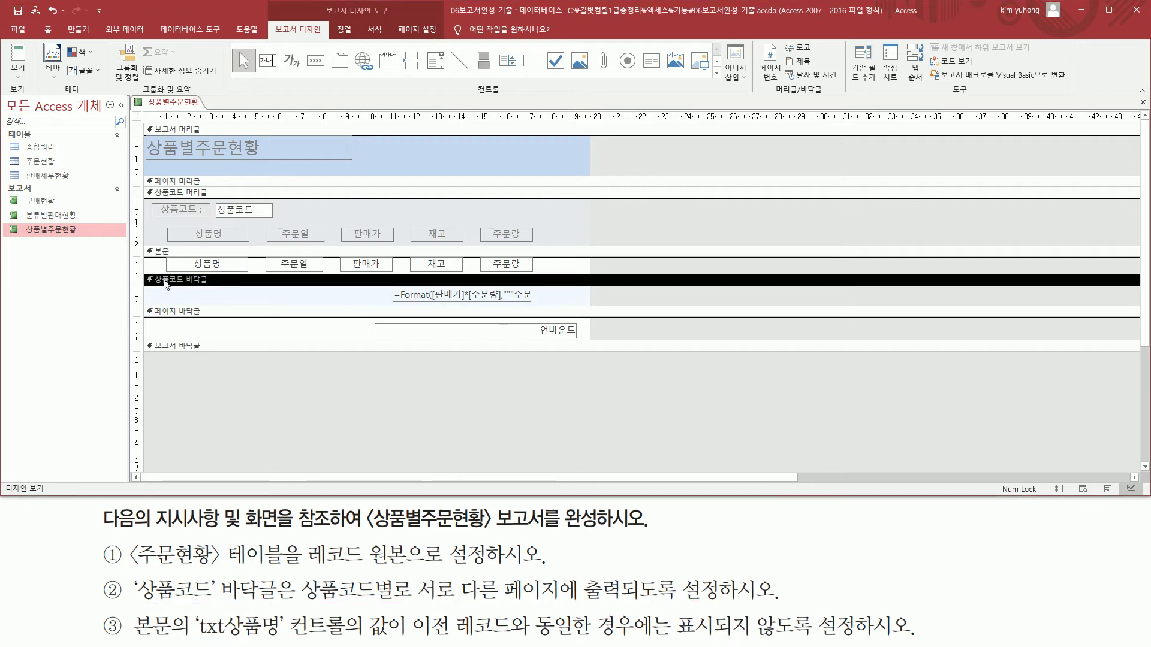
{"action": "double_click", "coordinate": [250, 280]}
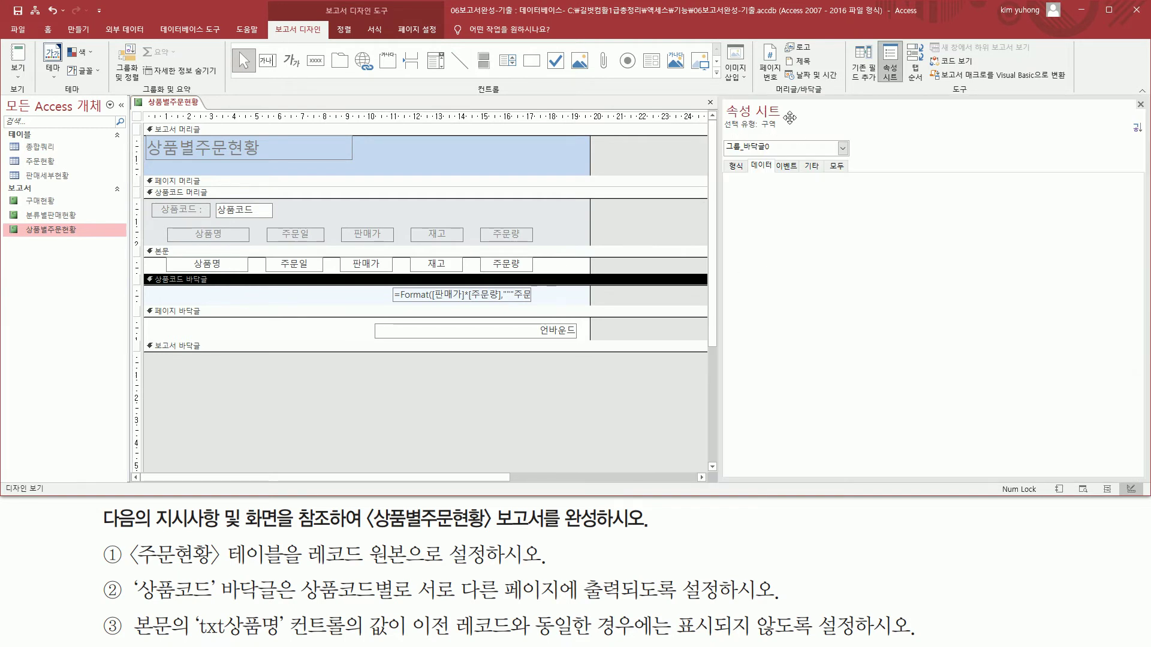
{"action": "left_click", "coordinate": [736, 167]}
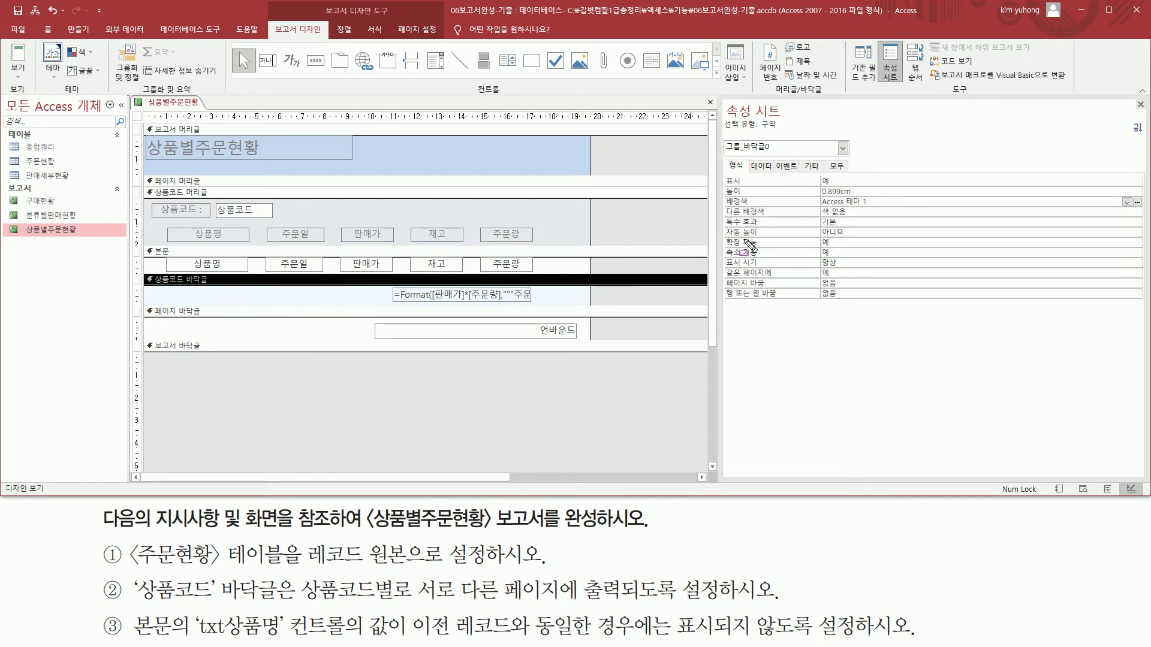
{"action": "left_click_drag", "start_coordinate": [733, 280], "coordinate": [852, 288]}
{"action": "key", "text": "Escape"}
{"action": "left_click", "coordinate": [1078, 282]}
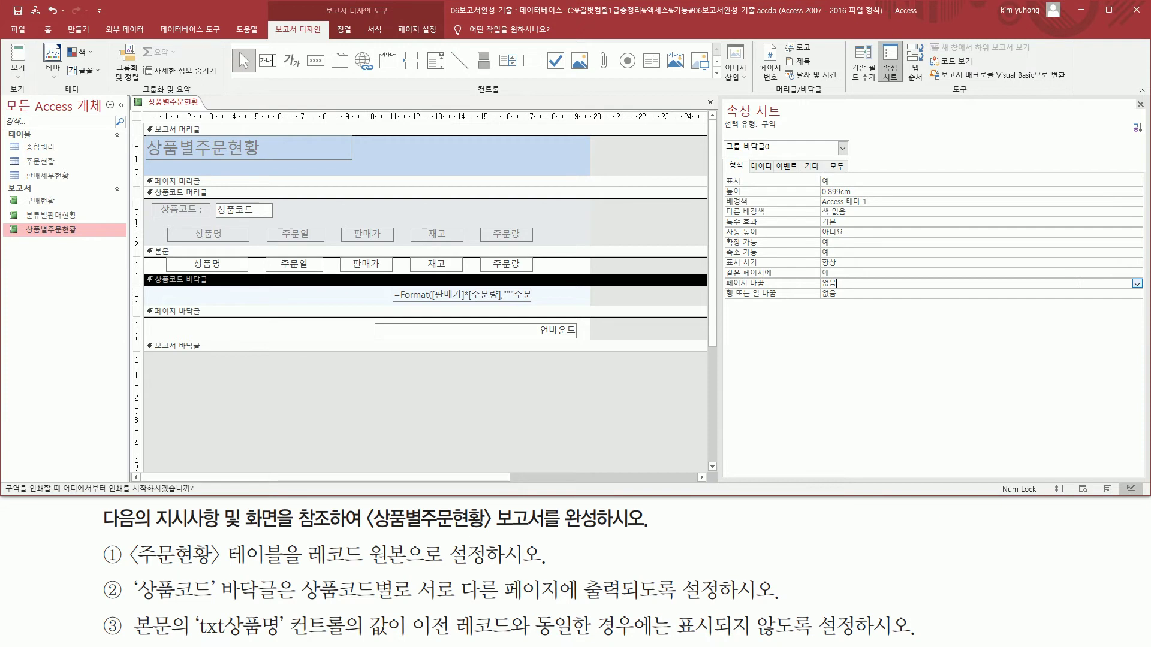
{"action": "left_click", "coordinate": [1137, 284]}
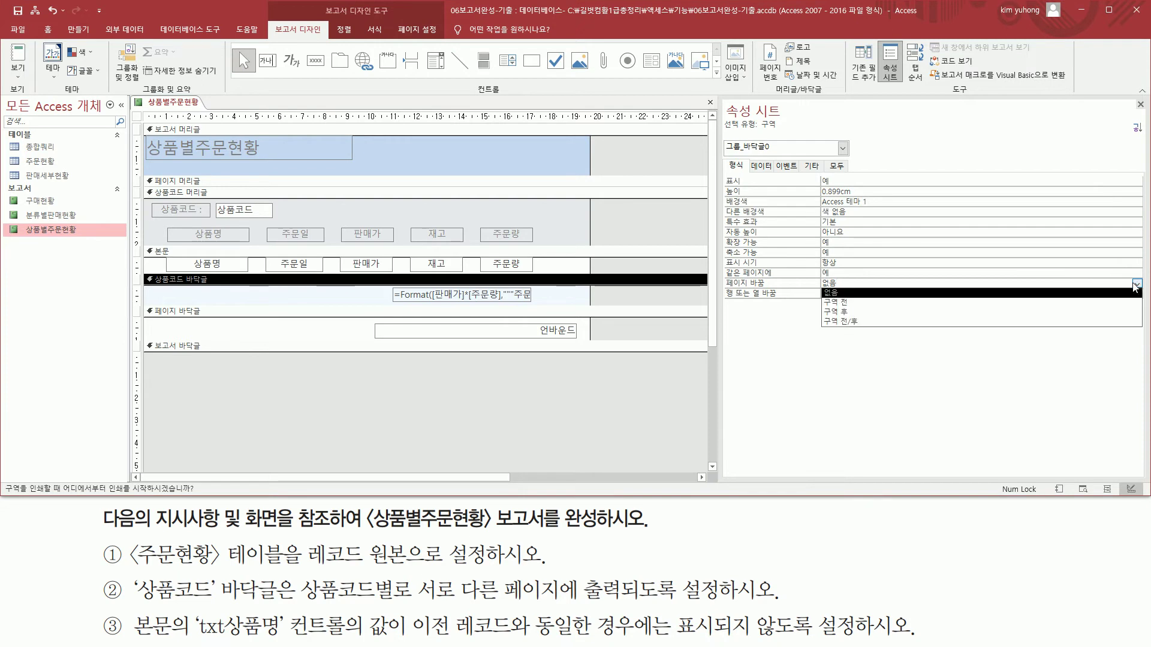
{"action": "left_click", "coordinate": [922, 312]}
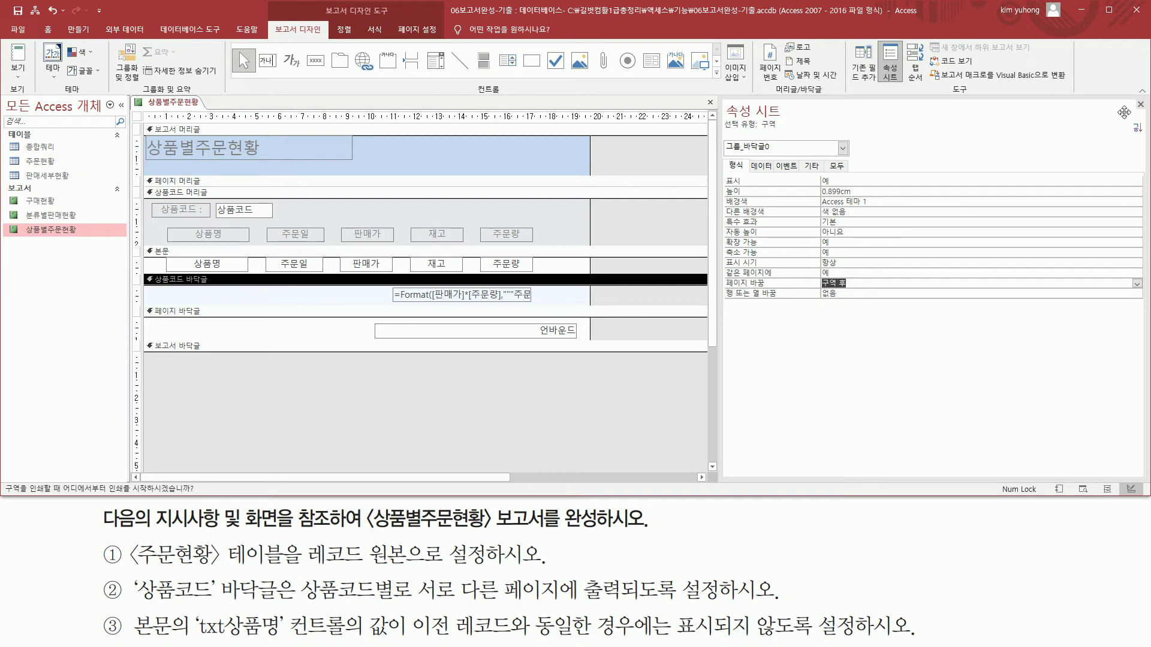
{"action": "left_click", "coordinate": [1140, 105]}
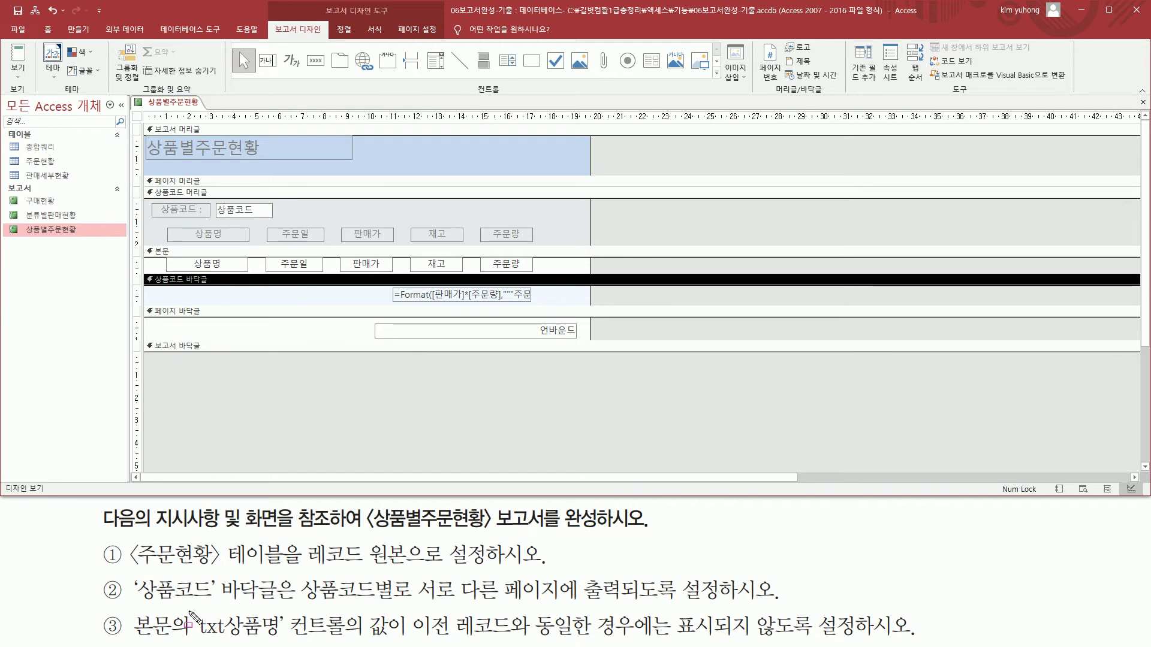
{"action": "mouse_move", "coordinate": [199, 612]}
{"action": "left_mouse_down"}
{"action": "mouse_move", "coordinate": [281, 639]}
{"action": "mouse_move", "coordinate": [410, 639]}
{"action": "left_mouse_up"}
{"action": "mouse_move", "coordinate": [410, 600]}
{"action": "left_mouse_down"}
{"action": "mouse_move", "coordinate": [427, 631]}
{"action": "mouse_move", "coordinate": [491, 638]}
{"action": "mouse_move", "coordinate": [910, 641]}
{"action": "left_mouse_up"}
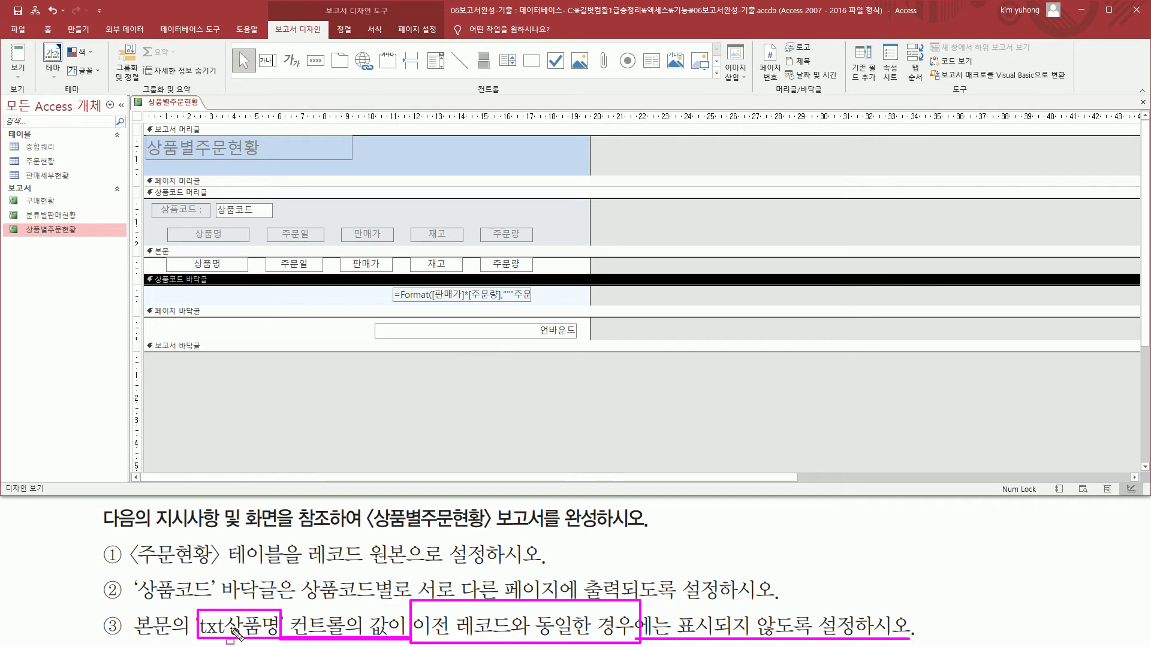
{"action": "key", "text": "Escape"}
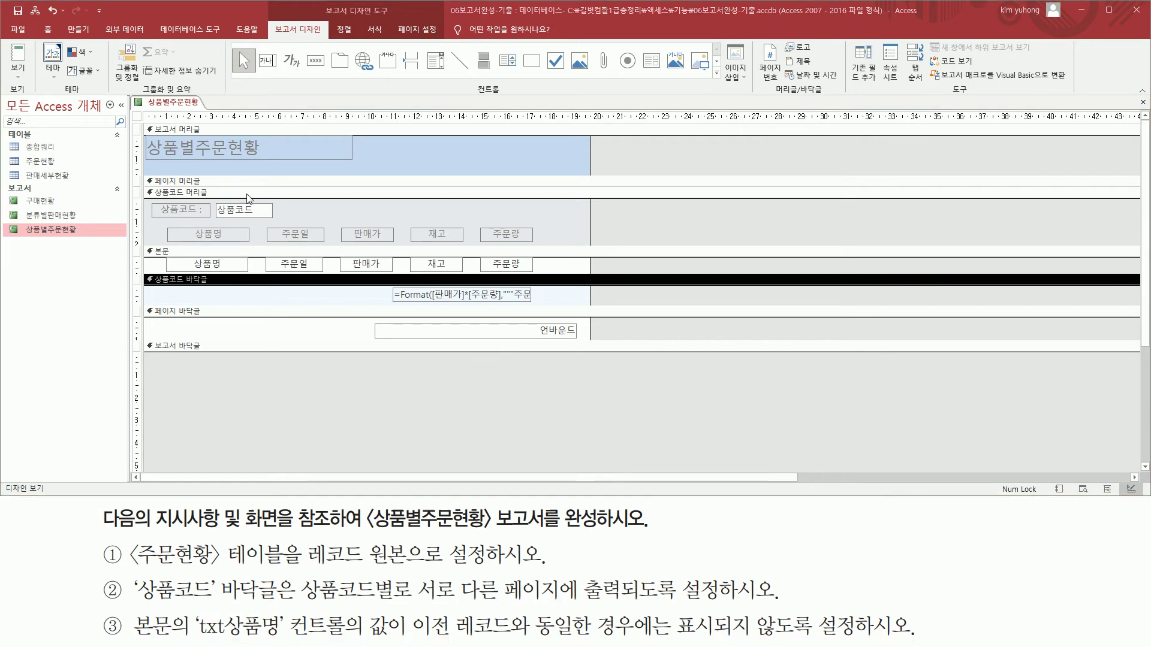
- Examine the page breaks and repeated 상품명 values in print preview, and go back to Design view
{"action": "left_click", "coordinate": [24, 78]}
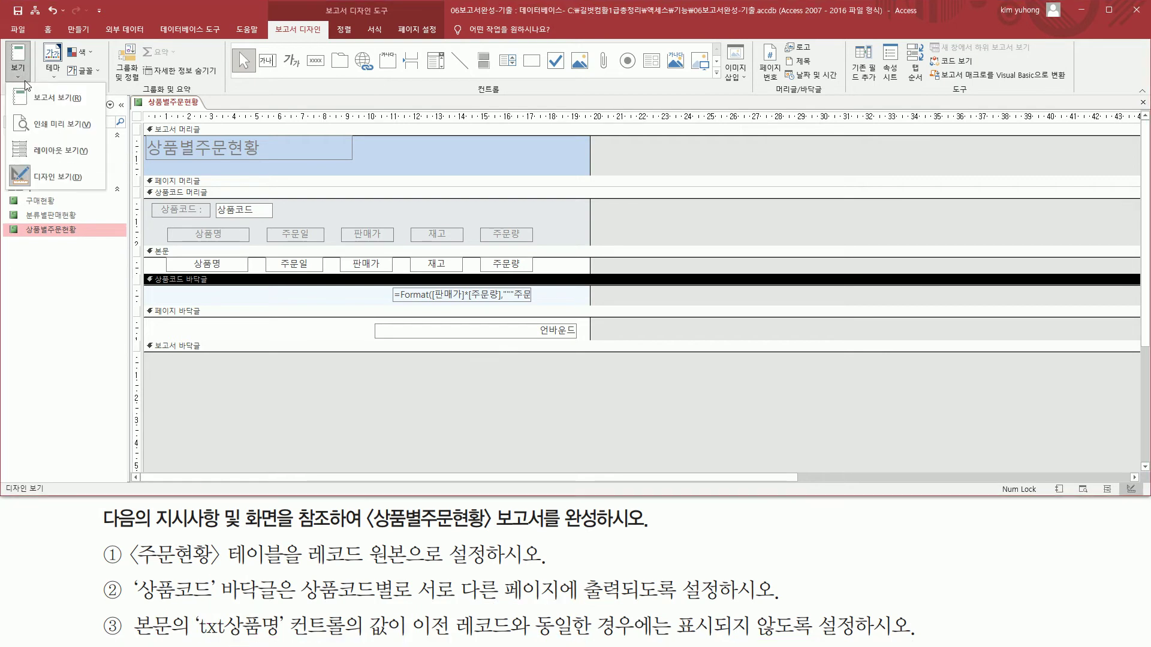
{"action": "left_click", "coordinate": [60, 124]}
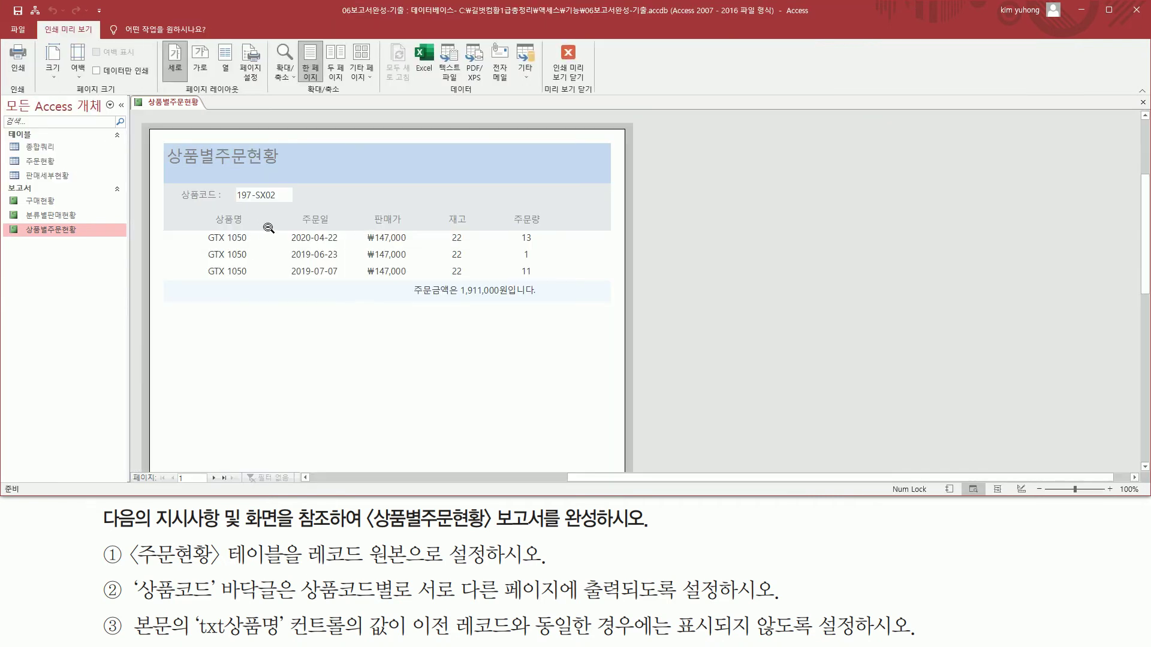
{"action": "key", "text": "ctrl+2"}
{"action": "left_click_drag", "start_coordinate": [199, 230], "coordinate": [251, 280]}
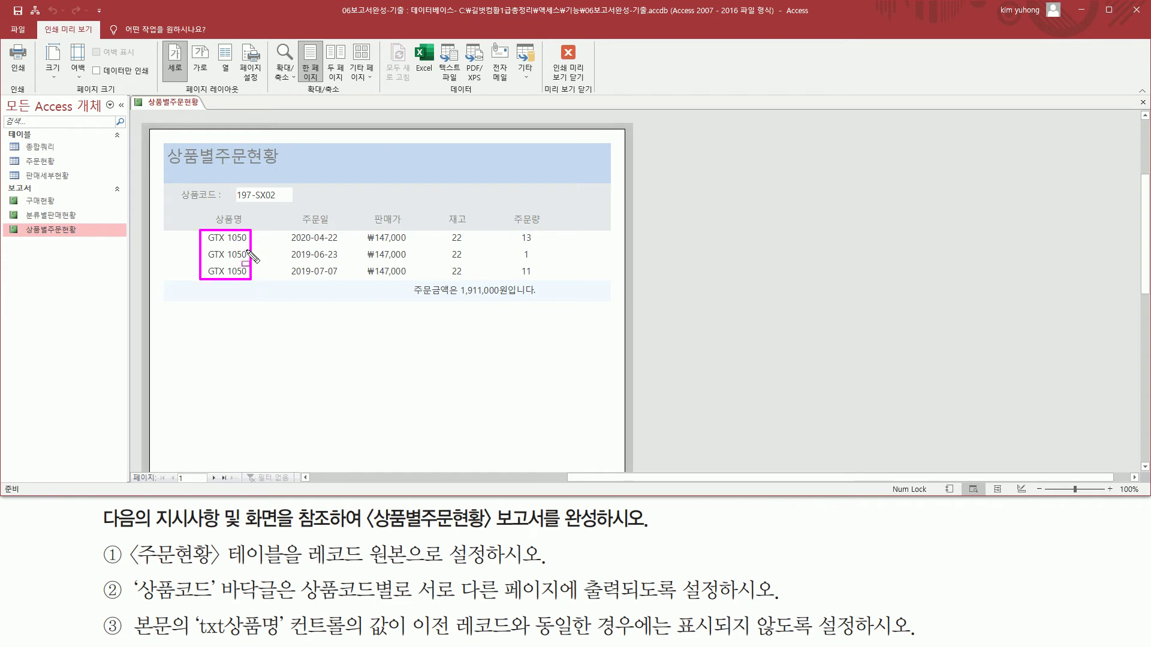
{"action": "key", "text": "Escape"}
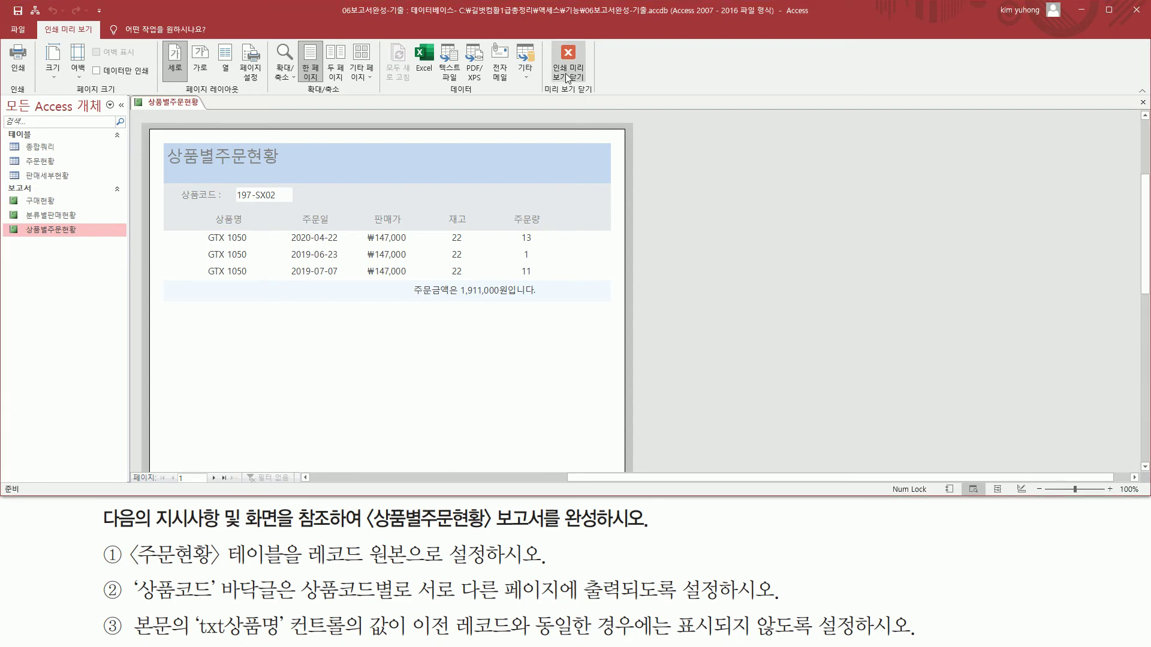
{"action": "left_click", "coordinate": [566, 75]}
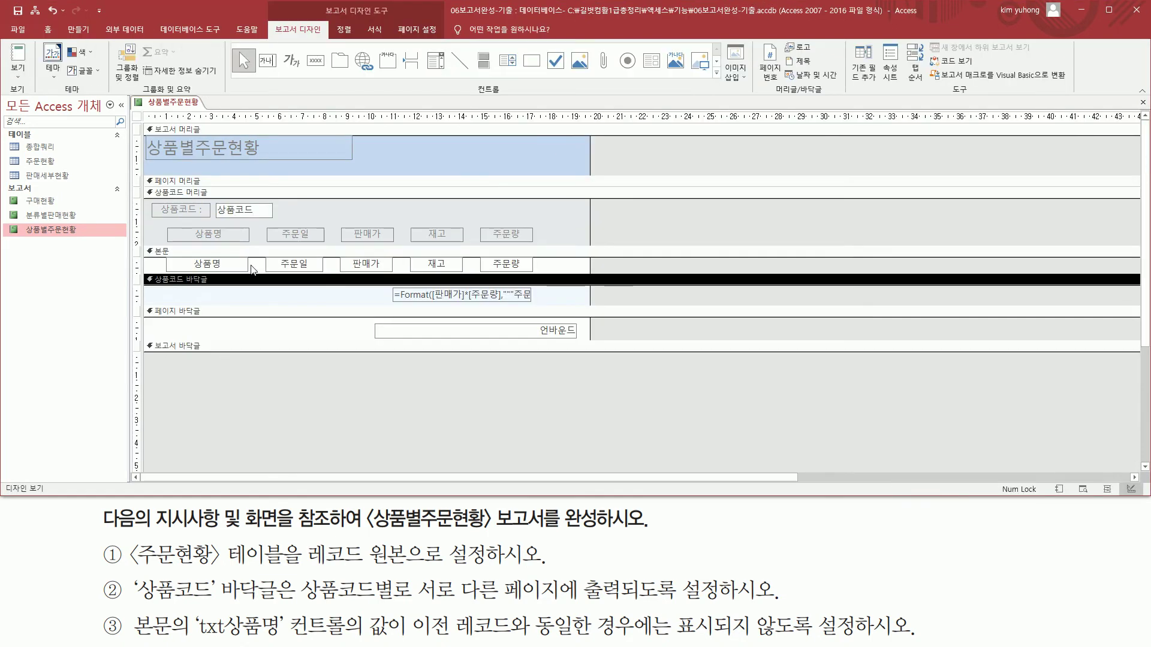
- Set the hide duplicates property (중복 내용 숨기기) of the txt상품명 text box in the detail section to 예 and close the property sheet
{"action": "left_click", "coordinate": [243, 268]}
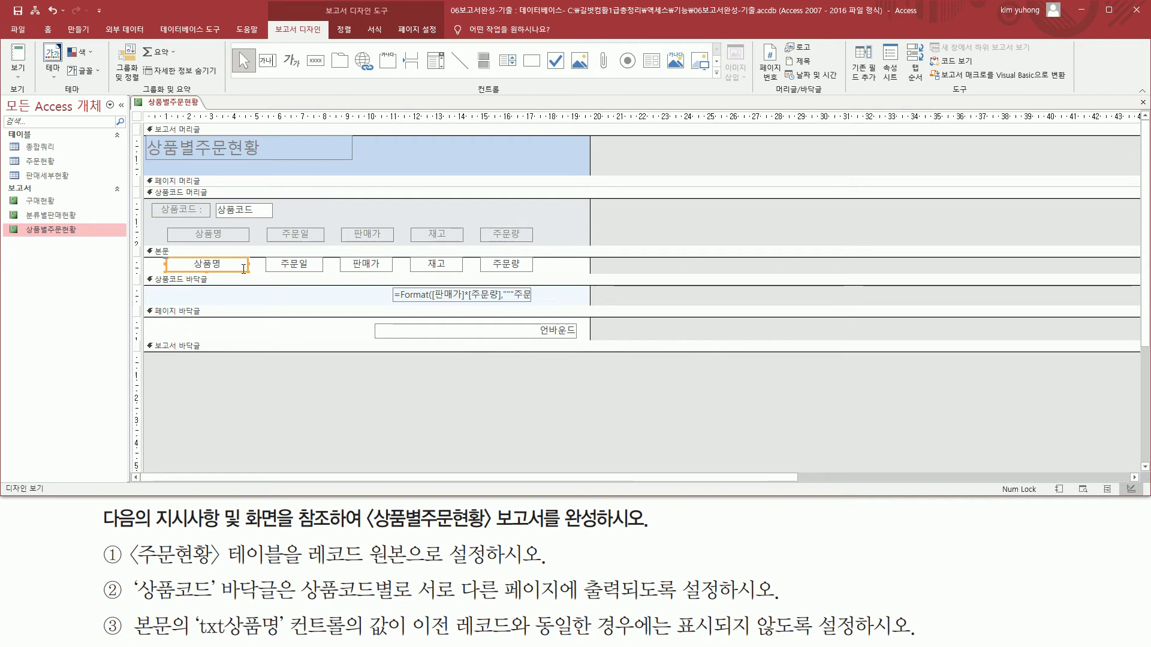
{"action": "double_click", "coordinate": [247, 269]}
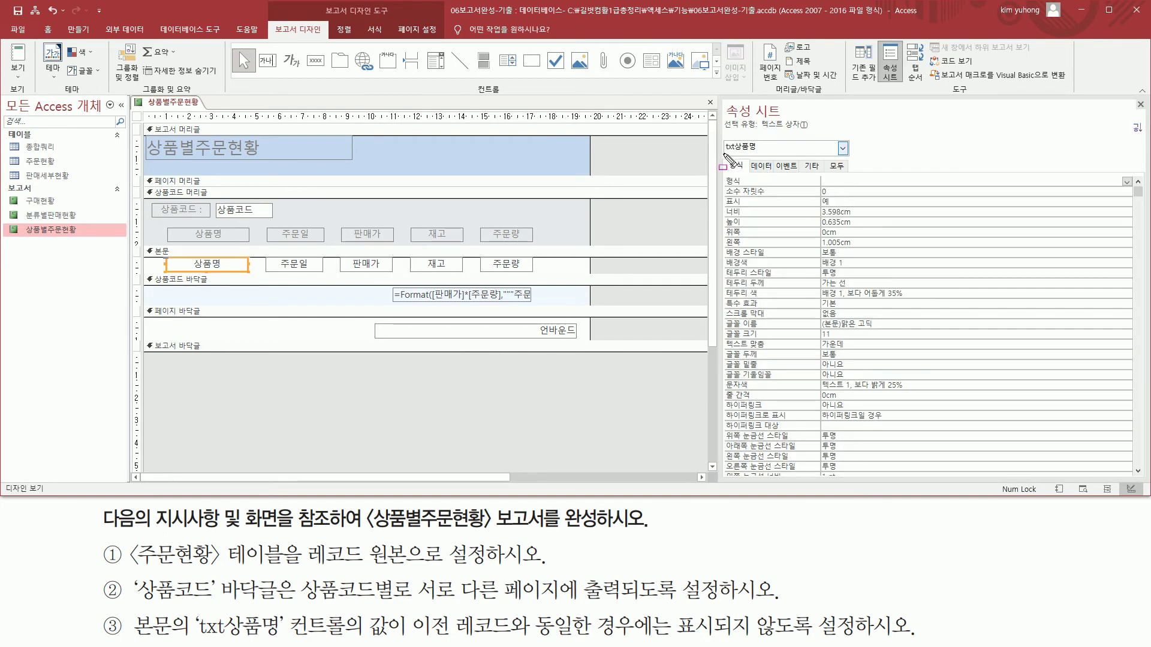
{"action": "mouse_move", "coordinate": [723, 154]}
{"action": "left_mouse_down"}
{"action": "mouse_move", "coordinate": [773, 153]}
{"action": "mouse_move", "coordinate": [772, 136]}
{"action": "left_mouse_up"}
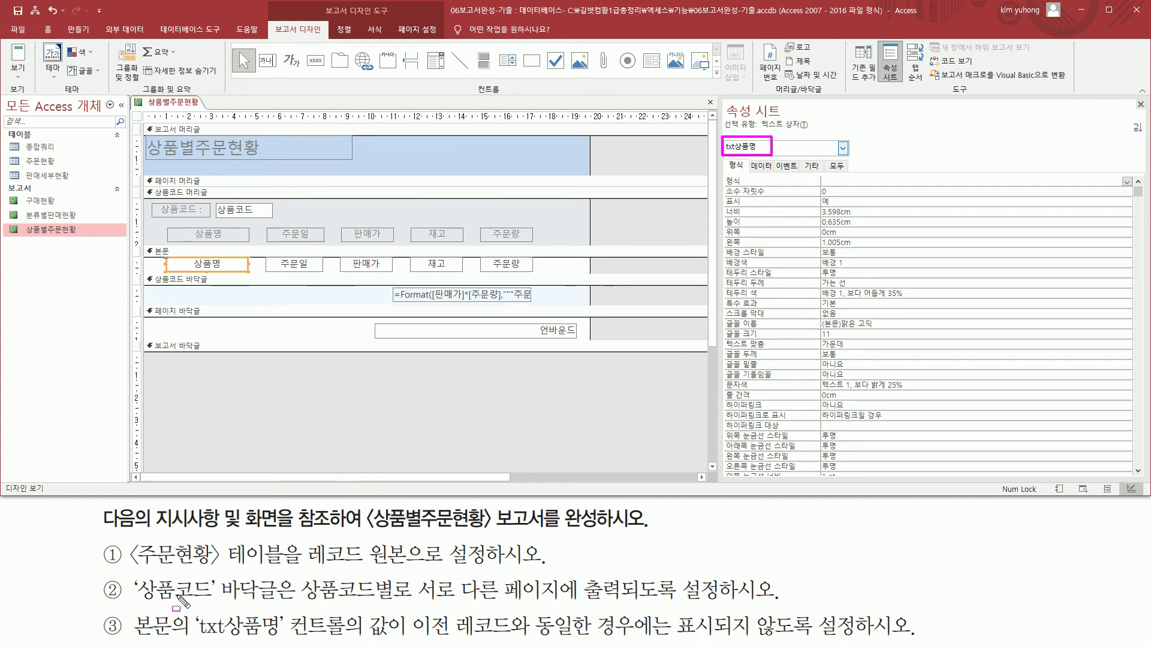
{"action": "left_click_drag", "start_coordinate": [190, 603], "coordinate": [289, 643]}
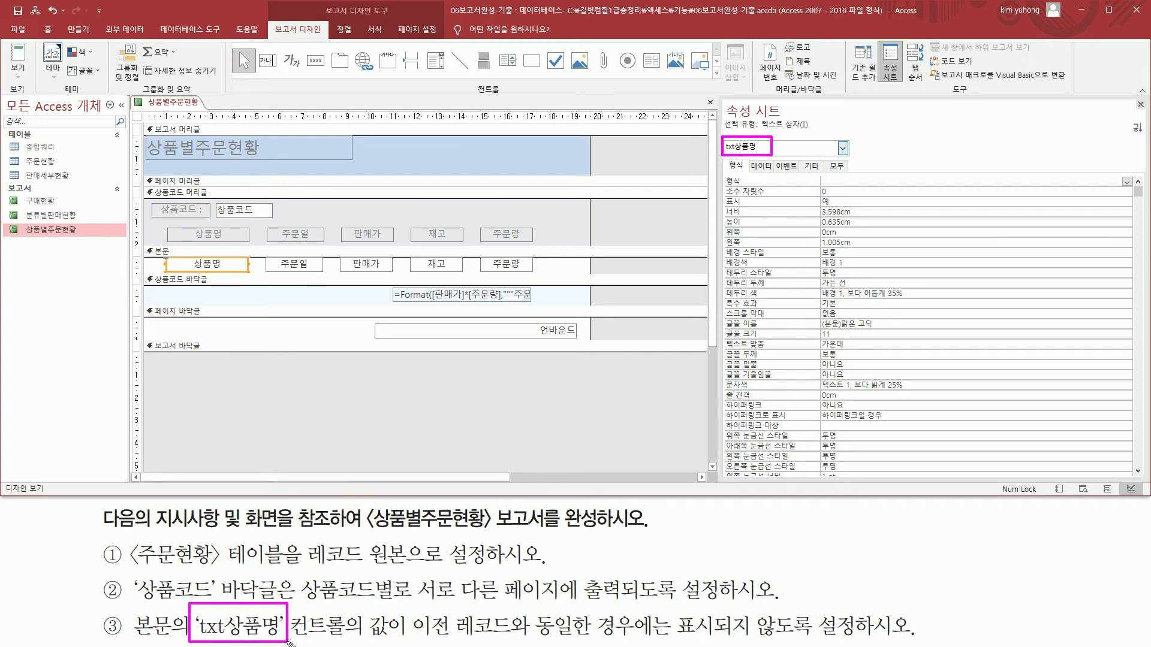
{"action": "mouse_move", "coordinate": [725, 173]}
{"action": "left_mouse_down"}
{"action": "mouse_move", "coordinate": [749, 174]}
{"action": "mouse_move", "coordinate": [746, 157]}
{"action": "left_mouse_up"}
{"action": "key", "text": "Escape"}
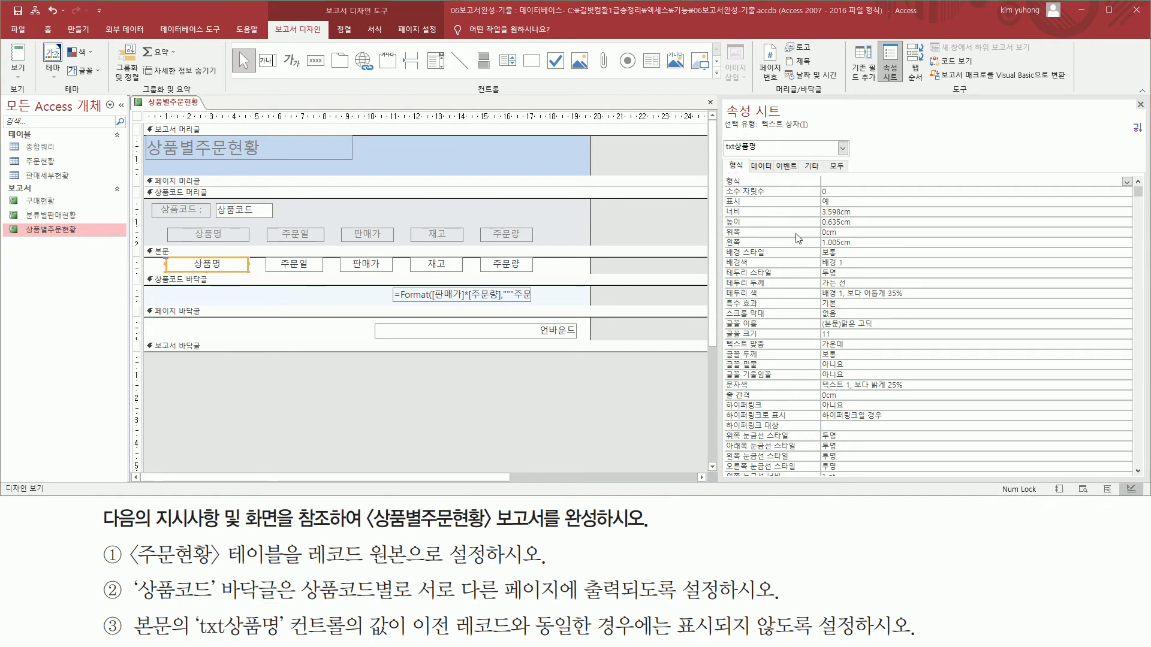
{"action": "scroll", "coordinate": [794, 245], "scroll_direction": "down", "scroll_amount": 6}
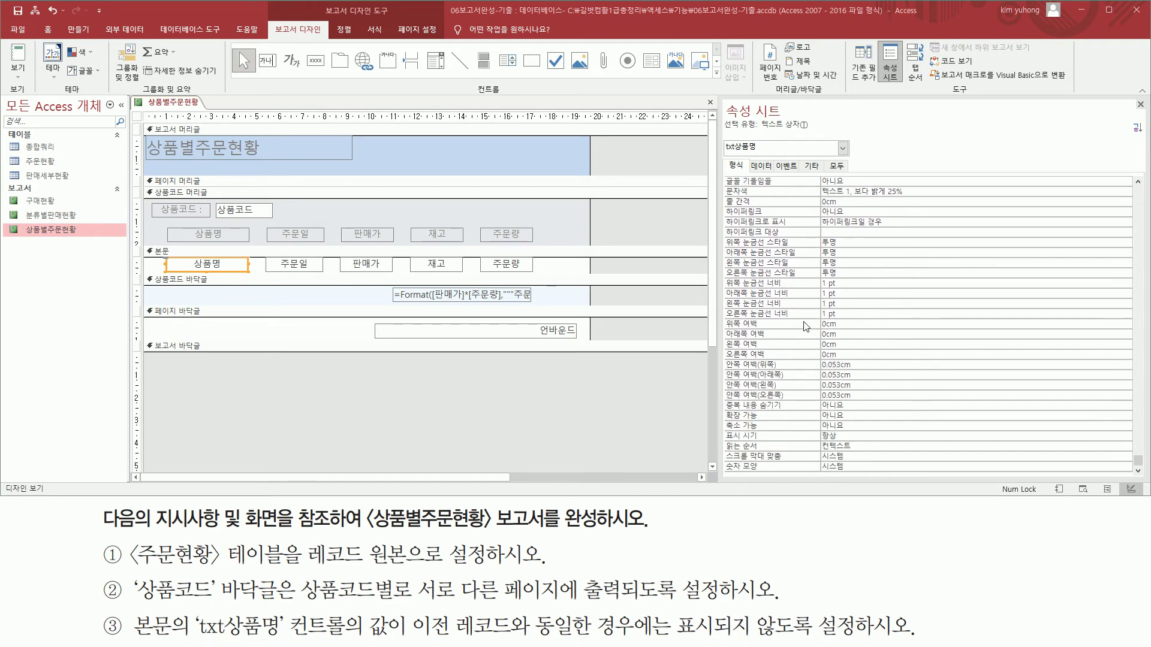
{"action": "left_click_drag", "start_coordinate": [723, 398], "coordinate": [796, 414]}
{"action": "key", "text": "Escape"}
{"action": "left_click", "coordinate": [1105, 405]}
{"action": "left_click", "coordinate": [1127, 406]}
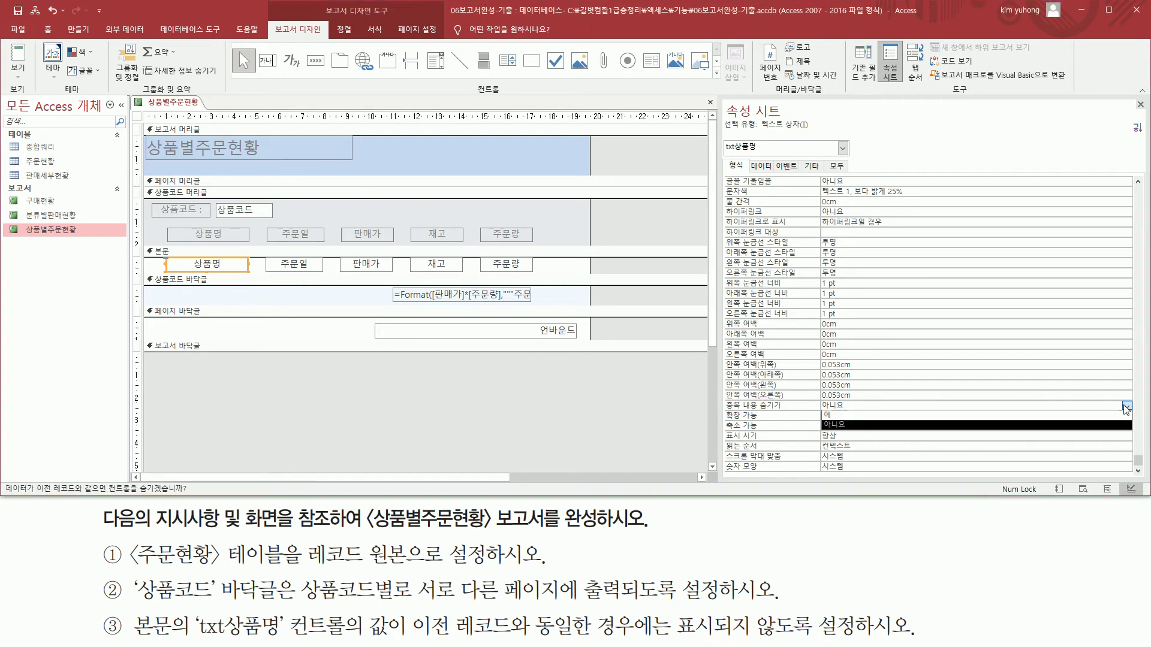
{"action": "left_click", "coordinate": [1010, 416]}
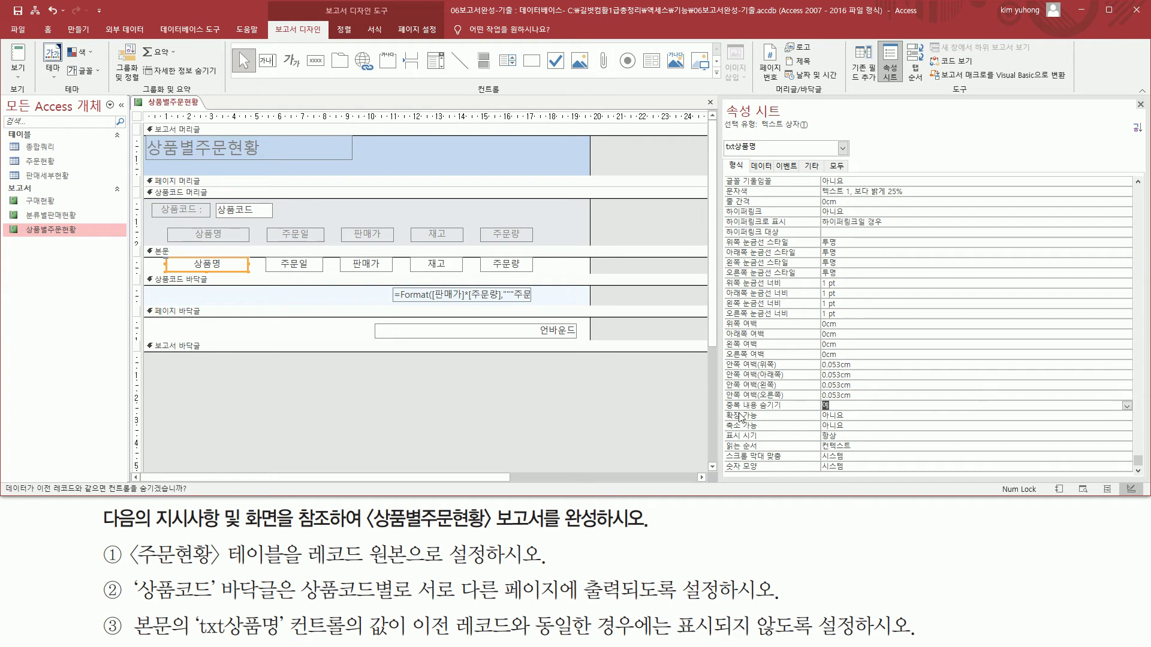
{"action": "mouse_move", "coordinate": [719, 398]}
{"action": "left_mouse_down"}
{"action": "mouse_move", "coordinate": [835, 423]}
{"action": "mouse_move", "coordinate": [851, 413]}
{"action": "left_mouse_up"}
{"action": "key", "text": "Escape"}
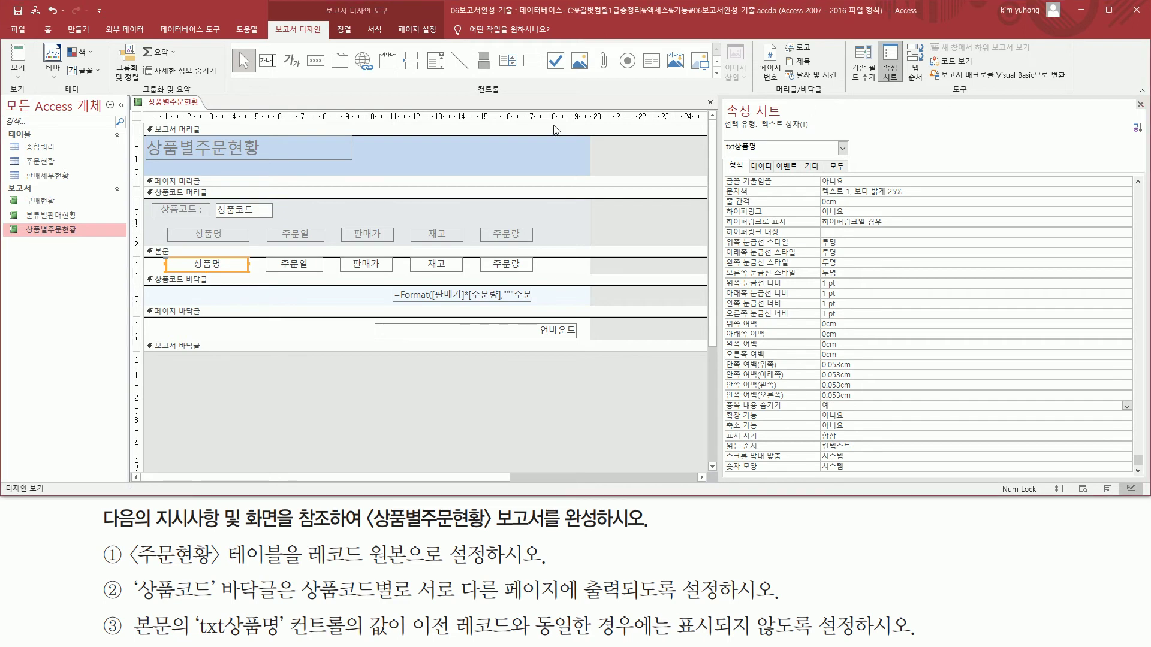
{"action": "left_click", "coordinate": [1137, 103]}
- Check the repeated 상품명 values of the report in print preview, and go back to Design view
{"action": "left_click", "coordinate": [18, 73]}
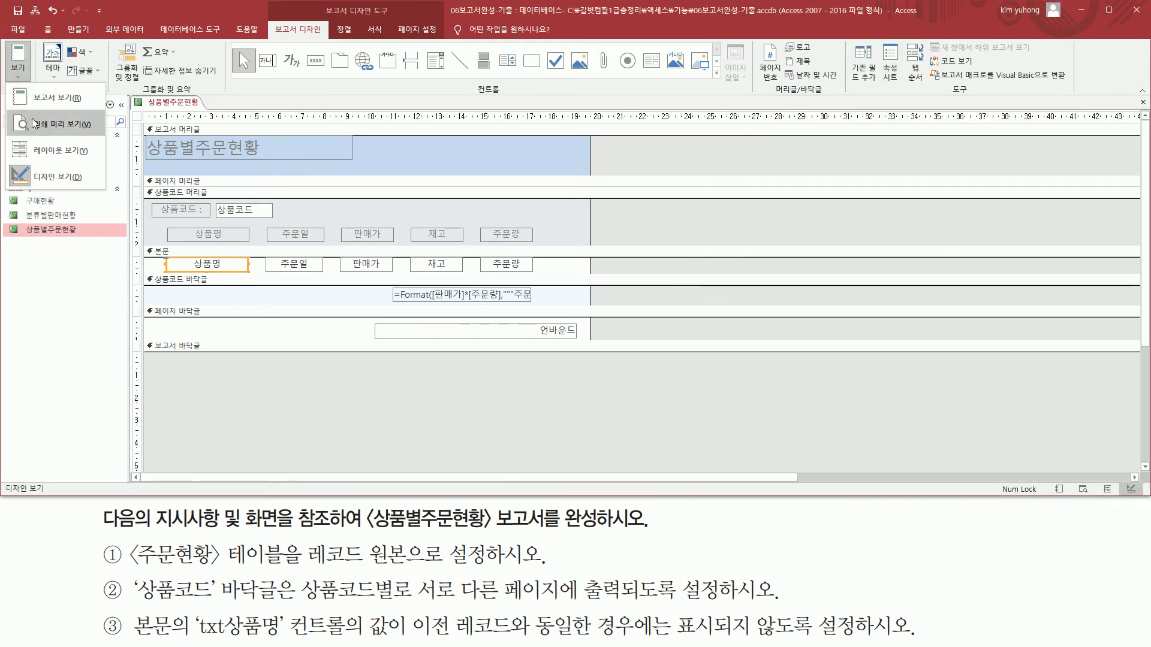
{"action": "left_click", "coordinate": [45, 124]}
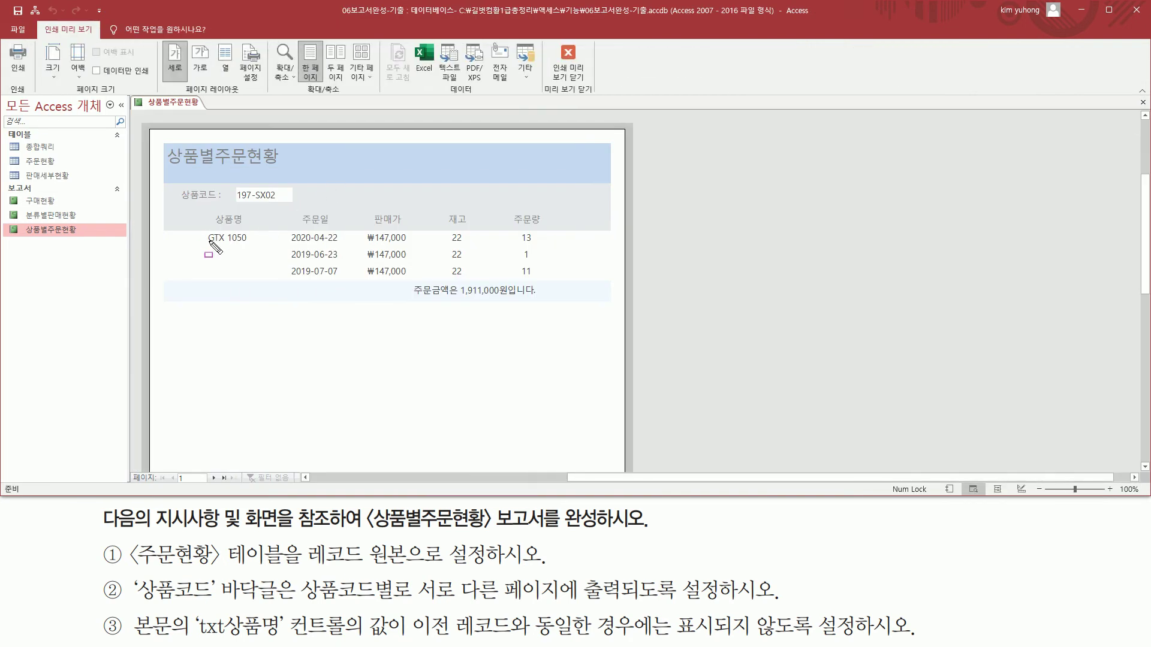
{"action": "left_click_drag", "start_coordinate": [204, 230], "coordinate": [254, 277]}
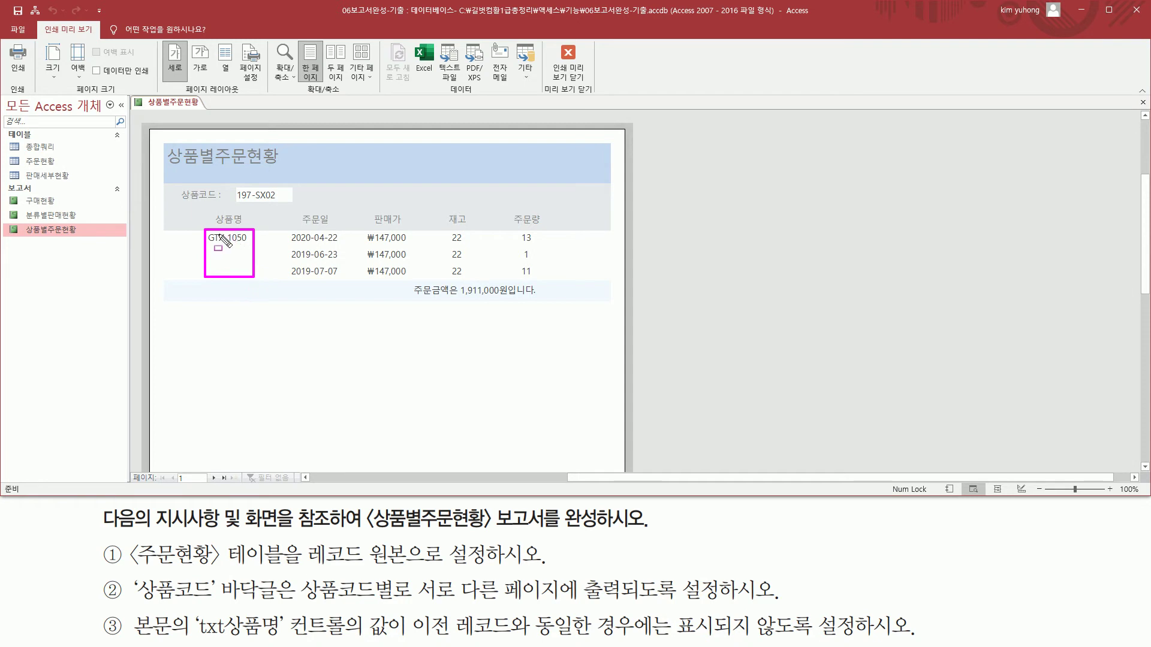
{"action": "left_click", "coordinate": [568, 60]}
{"action": "left_click", "coordinate": [318, 463]}
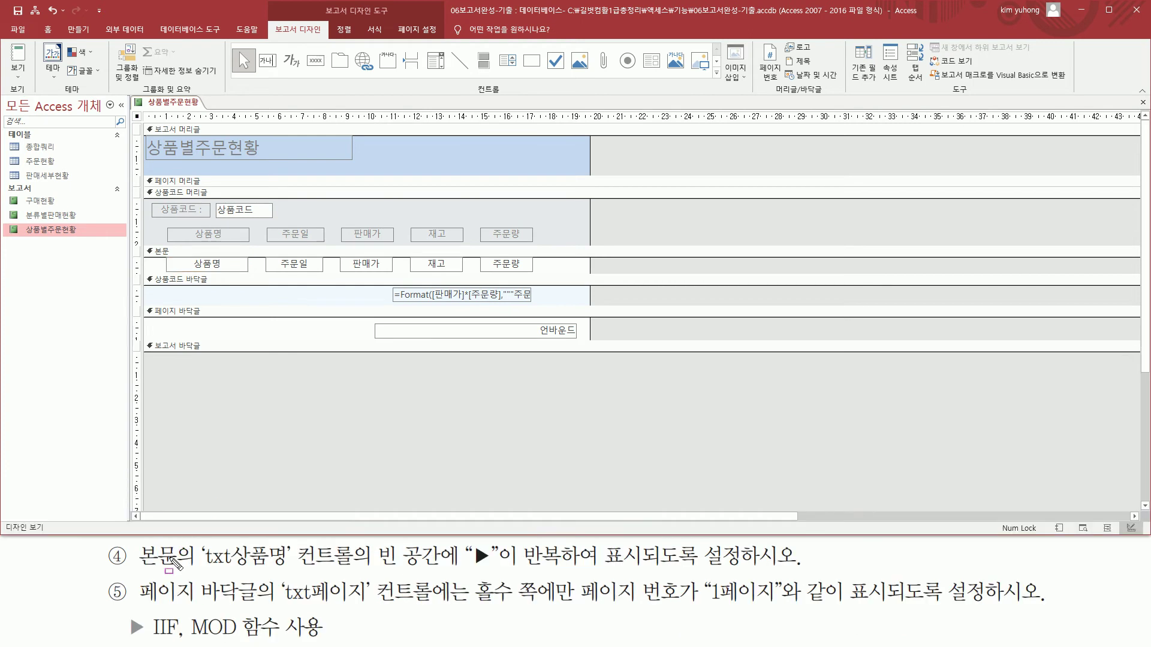
- Set the format property (형식) of the txt상품명 text box in the detail section to @*▶
{"action": "left_click_drag", "start_coordinate": [138, 568], "coordinate": [285, 569]}
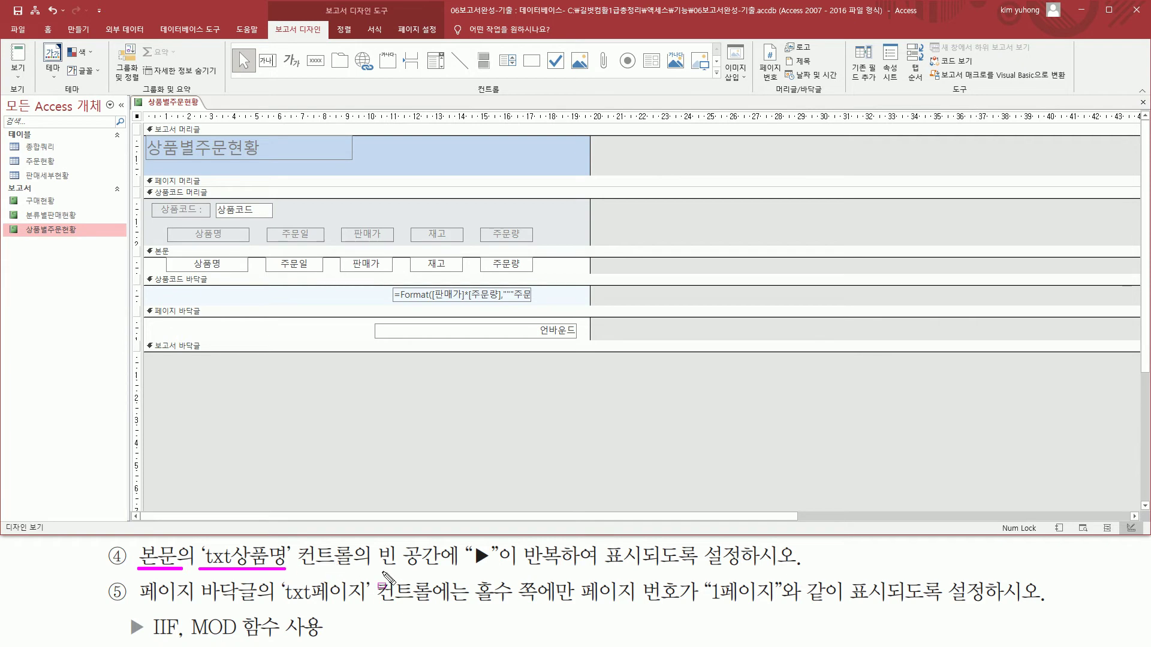
{"action": "left_click_drag", "start_coordinate": [471, 566], "coordinate": [766, 567]}
{"action": "key", "text": "Escape"}
{"action": "left_click", "coordinate": [232, 267]}
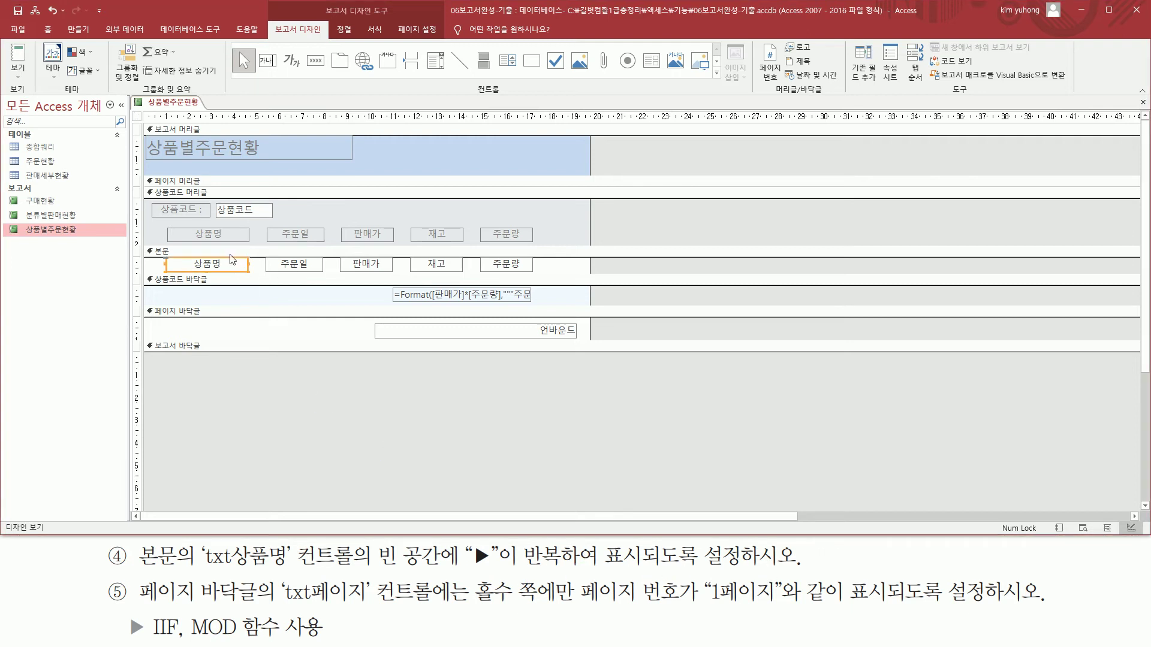
{"action": "double_click", "coordinate": [236, 272]}
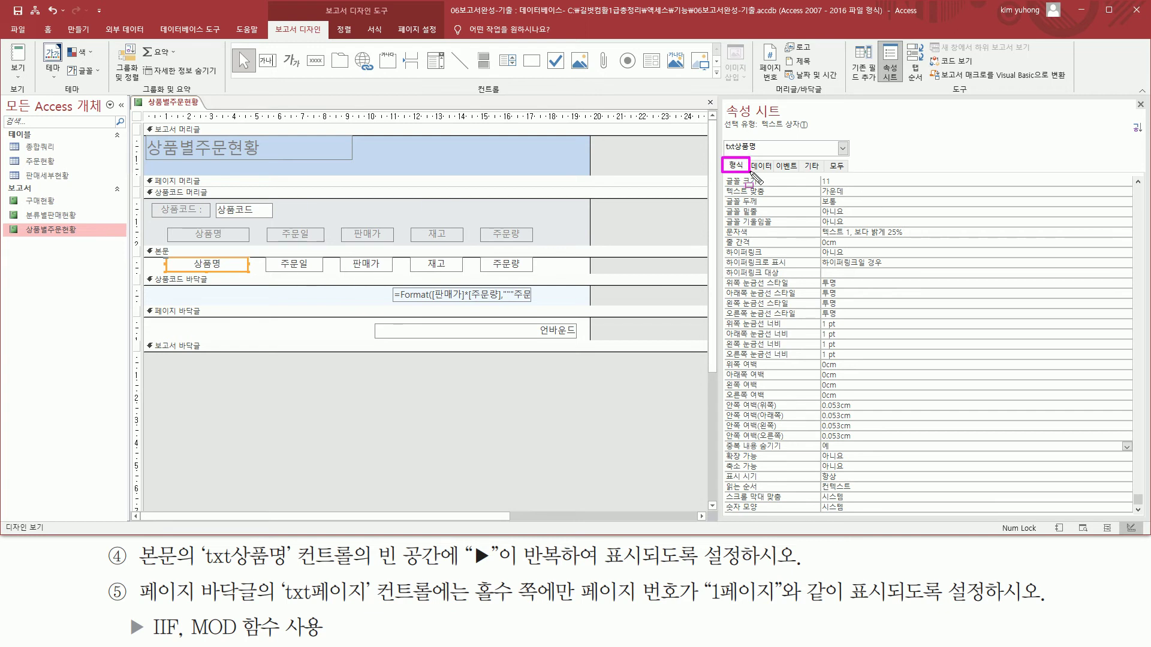
{"action": "left_click", "coordinate": [739, 167]}
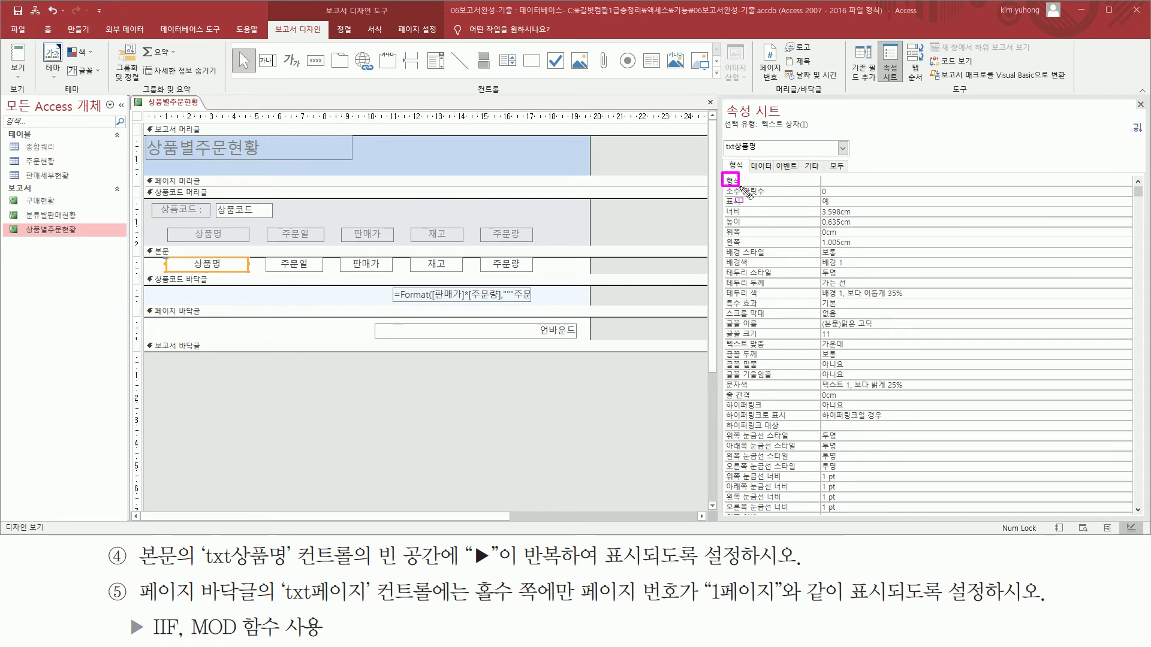
{"action": "left_click", "coordinate": [855, 178]}
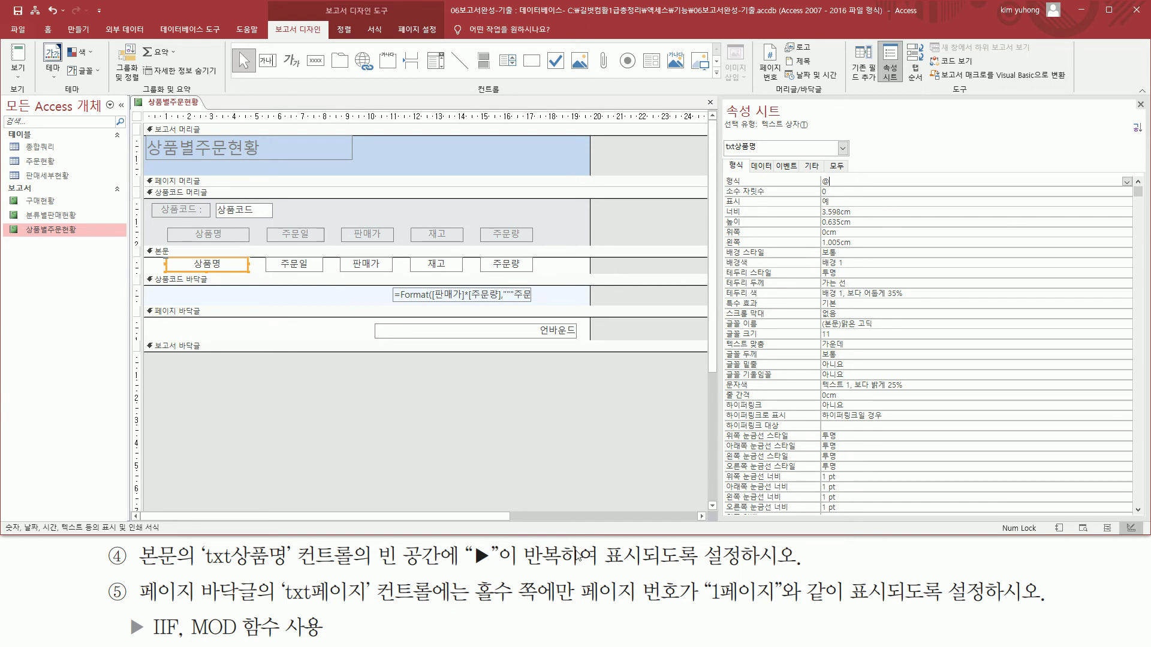
{"action": "left_click_drag", "start_coordinate": [377, 569], "coordinate": [488, 568]}
{"action": "key", "text": "Escape"}
{"action": "type", "text": "*"}
{"action": "key", "text": "Hangul_Hanja"}
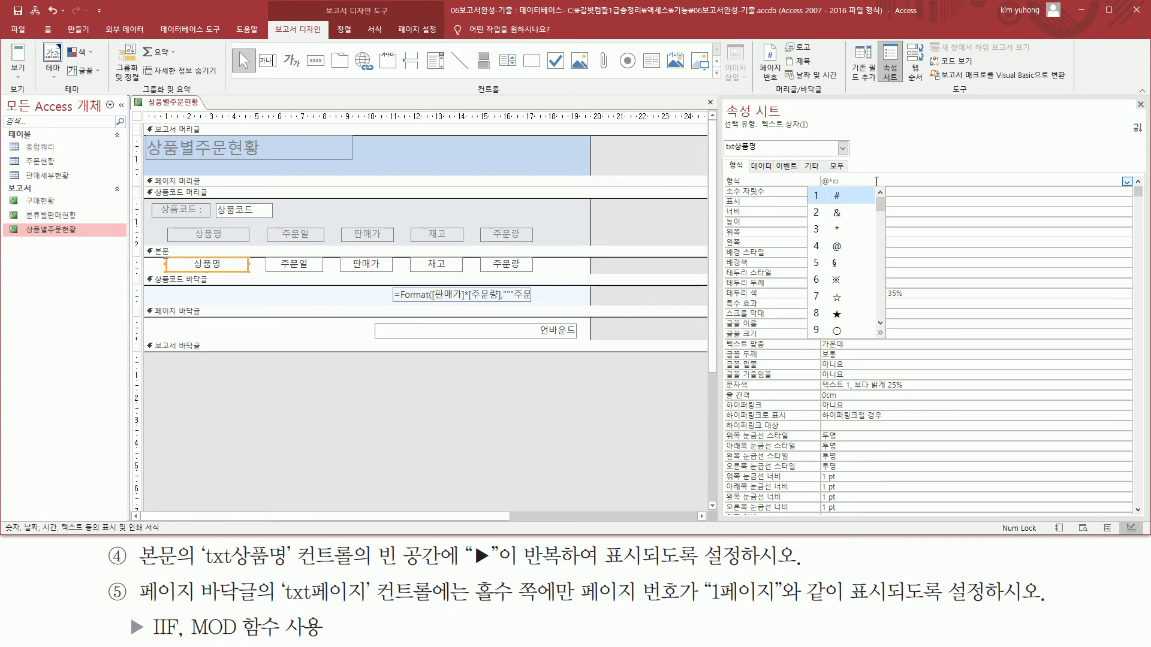
{"action": "left_click", "coordinate": [880, 333]}
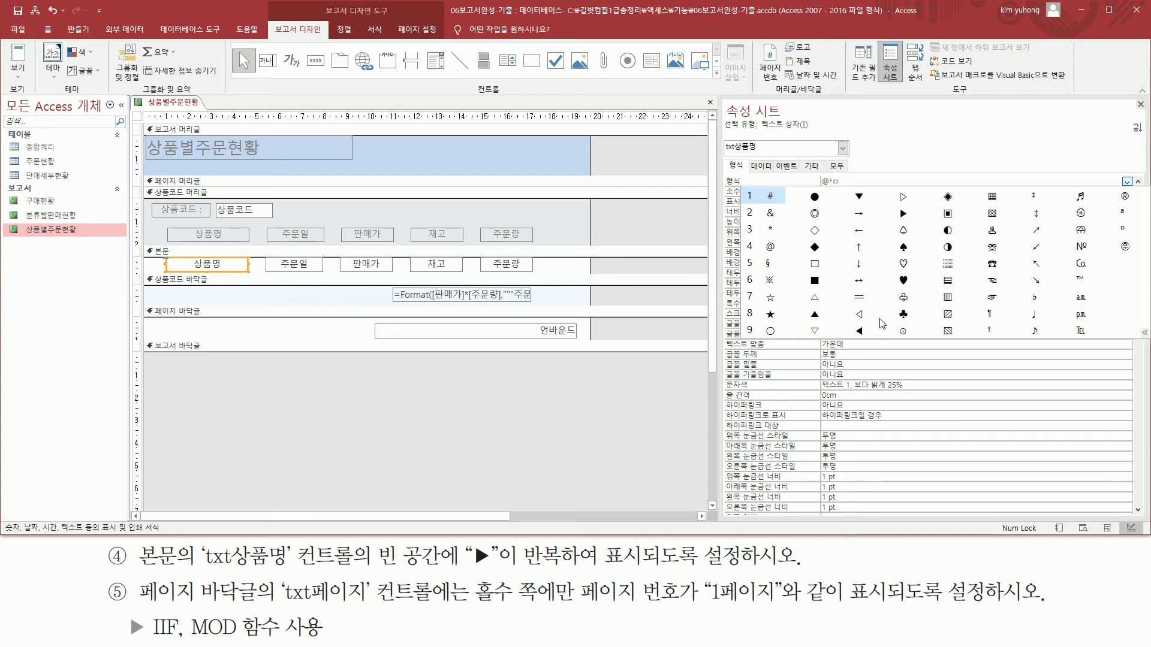
{"action": "left_click", "coordinate": [903, 215]}
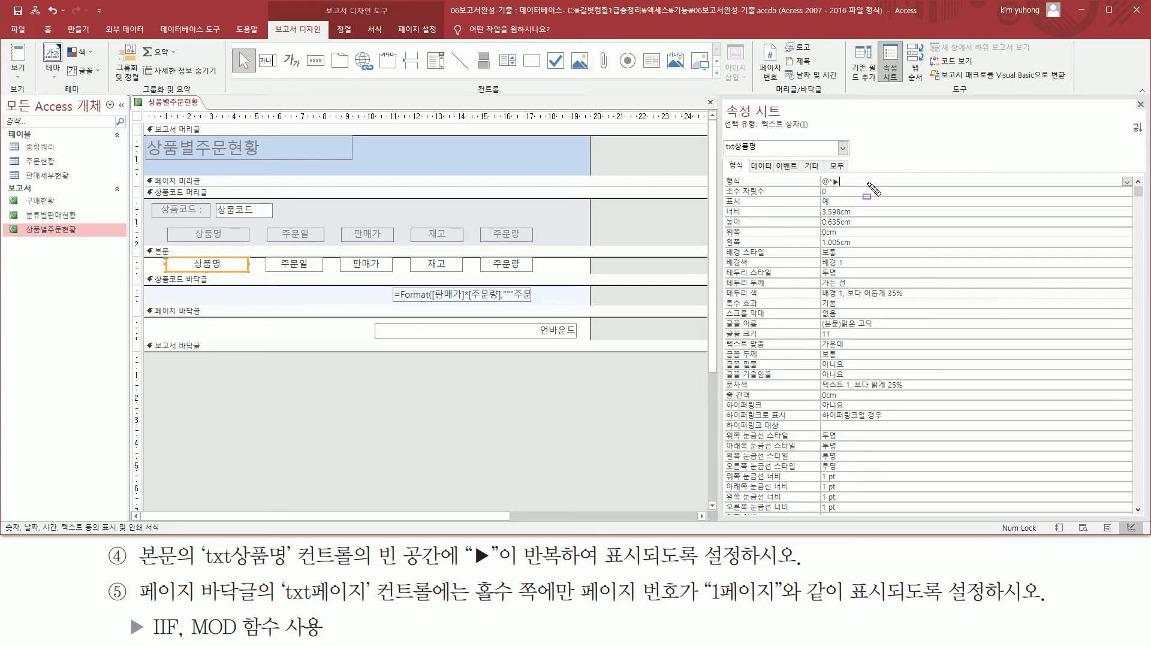
{"action": "key", "text": "shift+F2"}
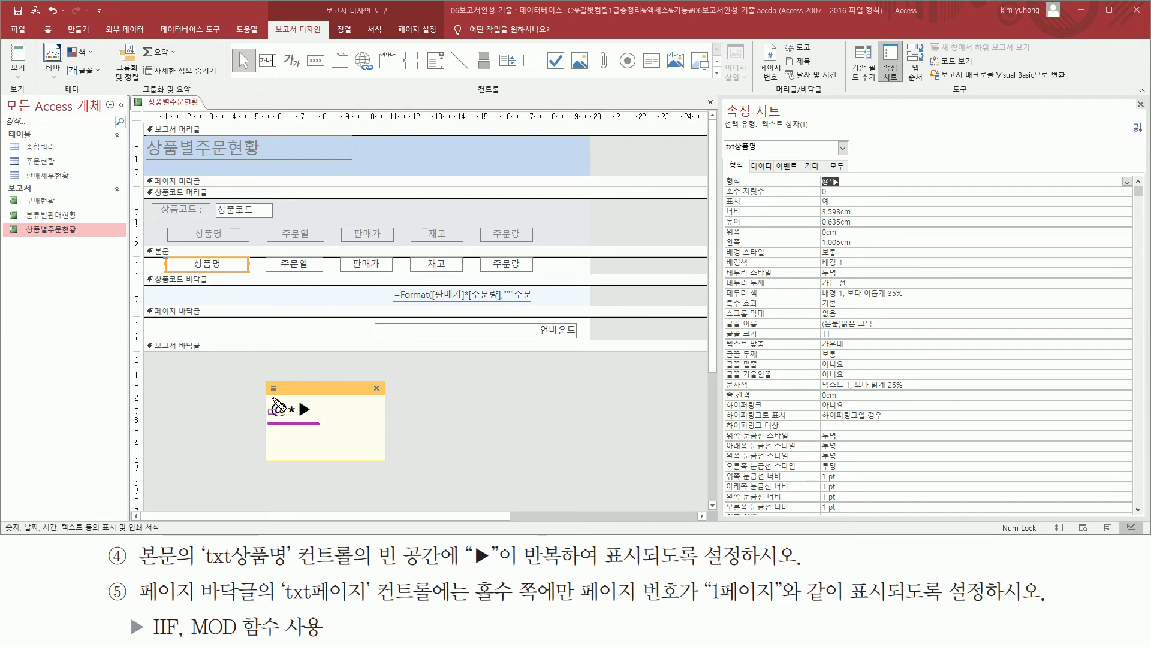
{"action": "left_click_drag", "start_coordinate": [272, 399], "coordinate": [282, 423]}
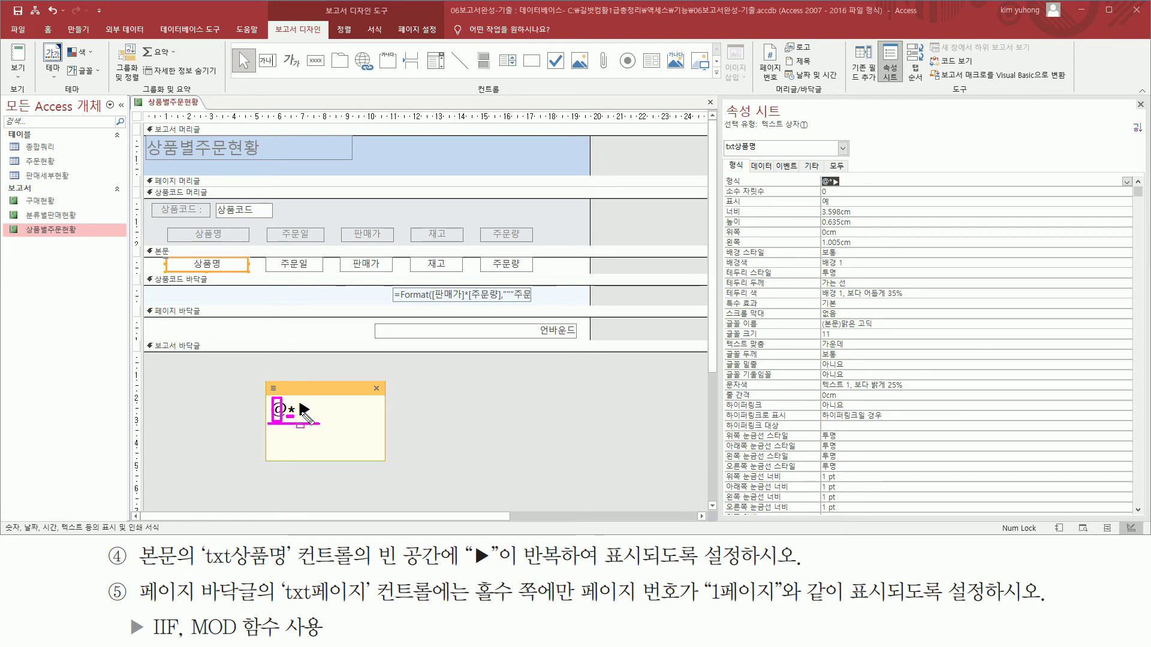
{"action": "key", "text": "Escape"}
{"action": "left_click", "coordinate": [376, 388]}
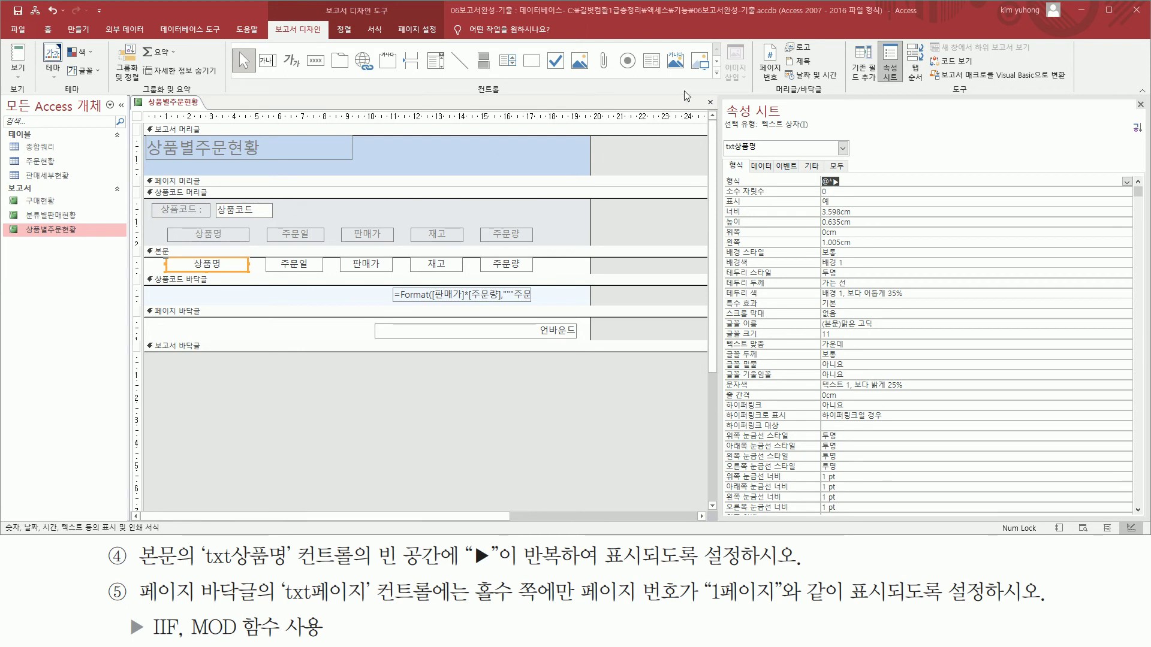
- Examine how ▶ fills the 상품명 column in print preview through page 6, and return to Design view
{"action": "left_click", "coordinate": [18, 71]}
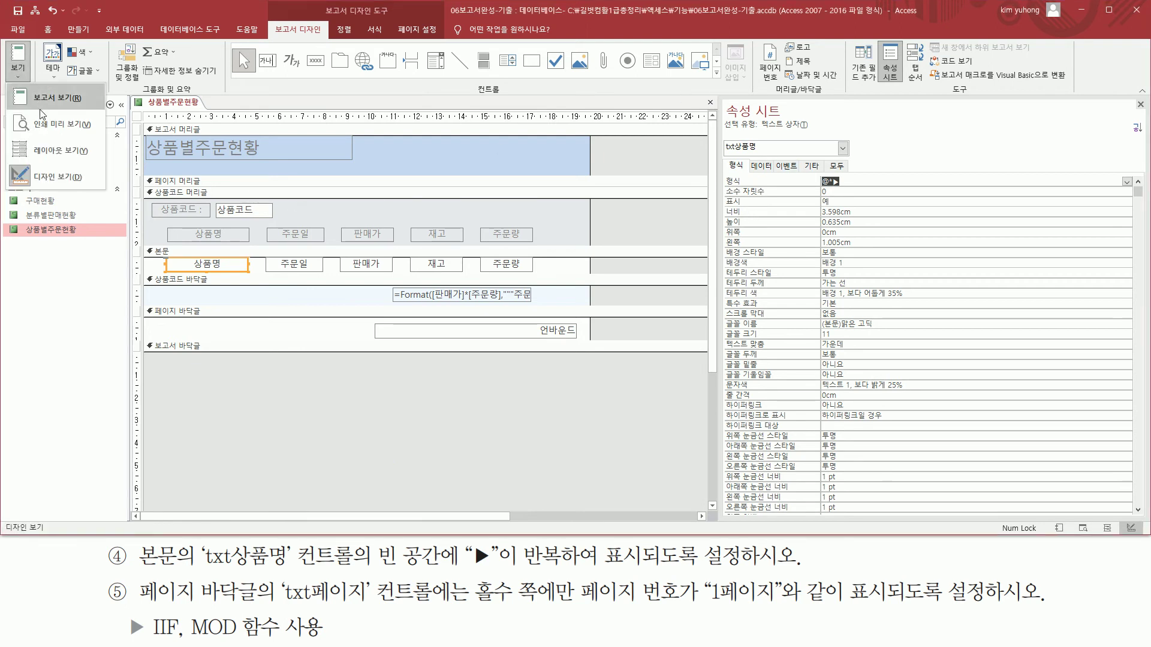
{"action": "left_click", "coordinate": [63, 130]}
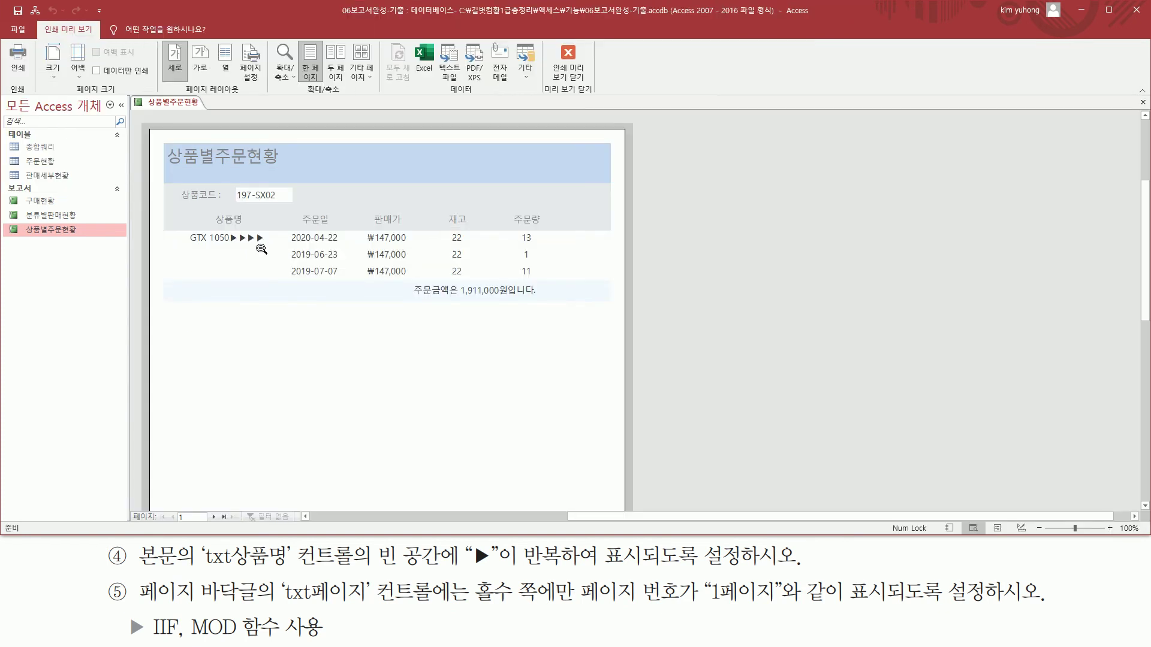
{"action": "mouse_move", "coordinate": [184, 227]}
{"action": "left_mouse_down"}
{"action": "mouse_move", "coordinate": [217, 247]}
{"action": "mouse_move", "coordinate": [267, 246]}
{"action": "left_mouse_up"}
{"action": "key", "text": "Escape"}
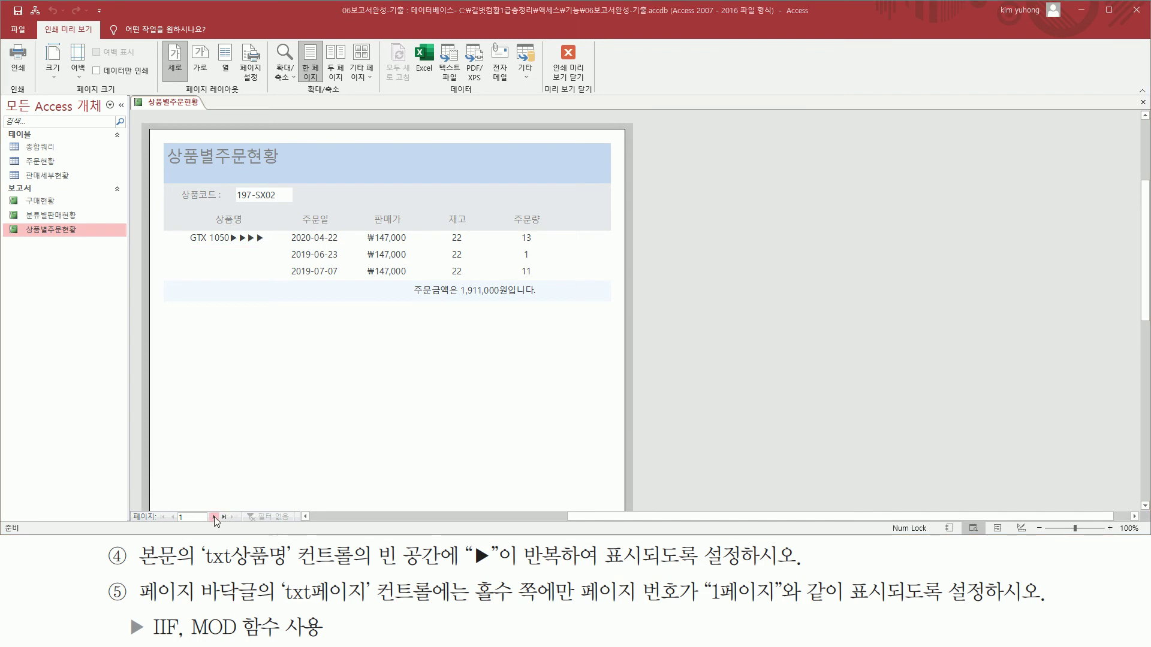
{"action": "left_click", "coordinate": [214, 517]}
{"action": "left_click_drag", "start_coordinate": [205, 505], "coordinate": [224, 521]}
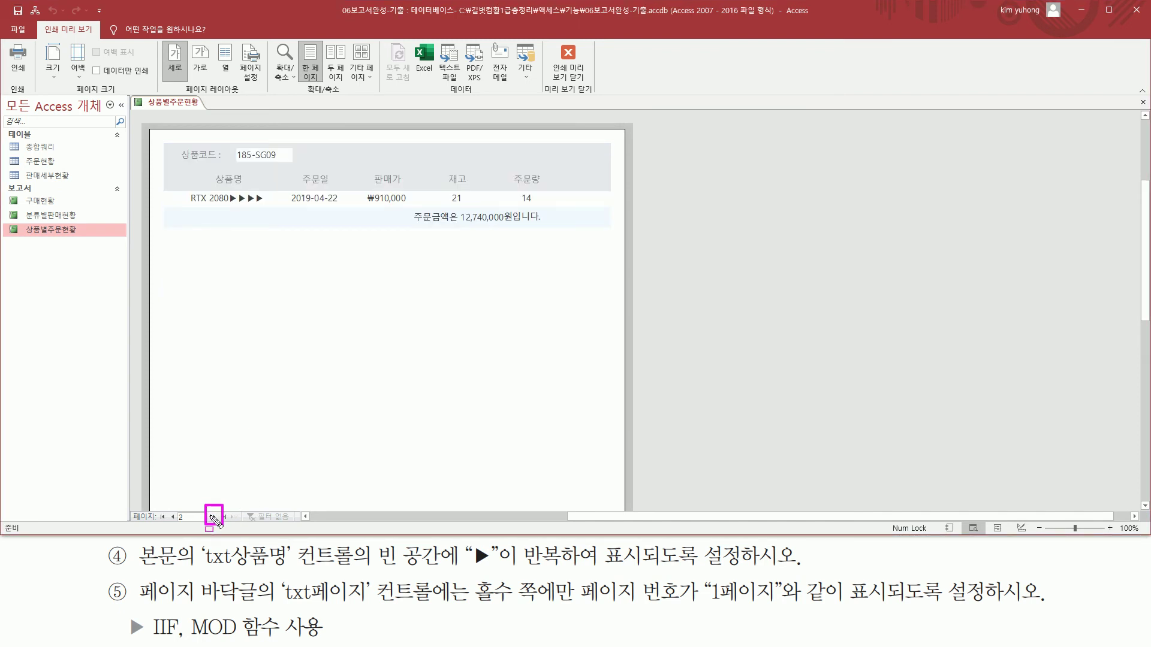
{"action": "key", "text": "Escape"}
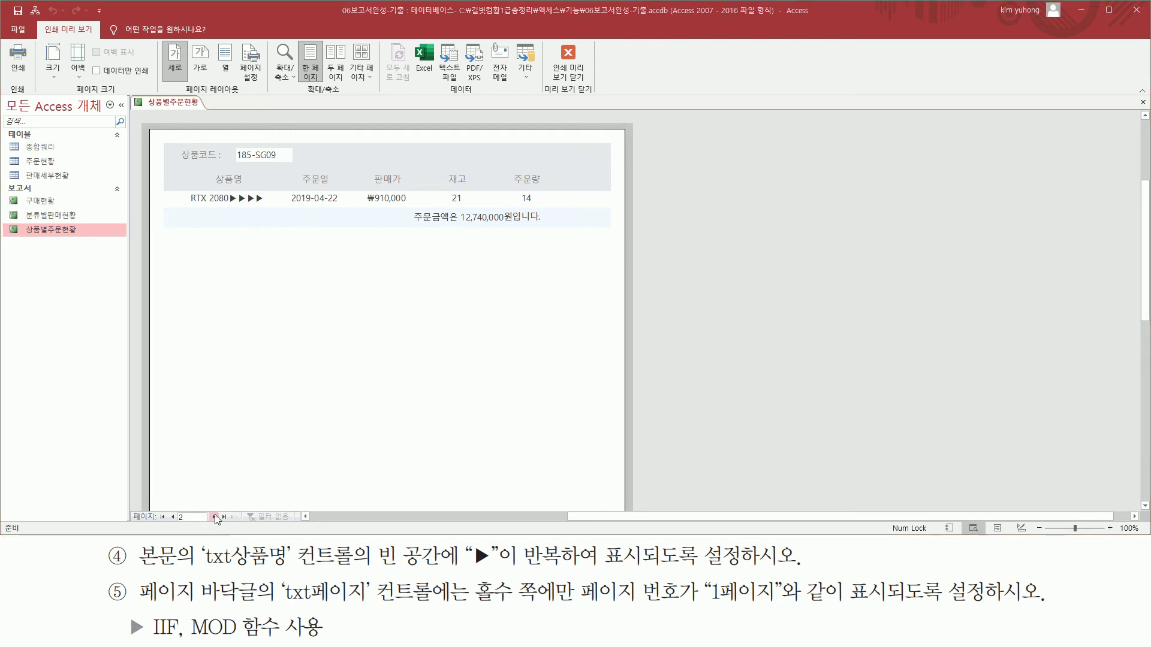
{"action": "left_click", "coordinate": [214, 517]}
{"action": "left_click", "coordinate": [214, 516]}
{"action": "left_click", "coordinate": [214, 517]}
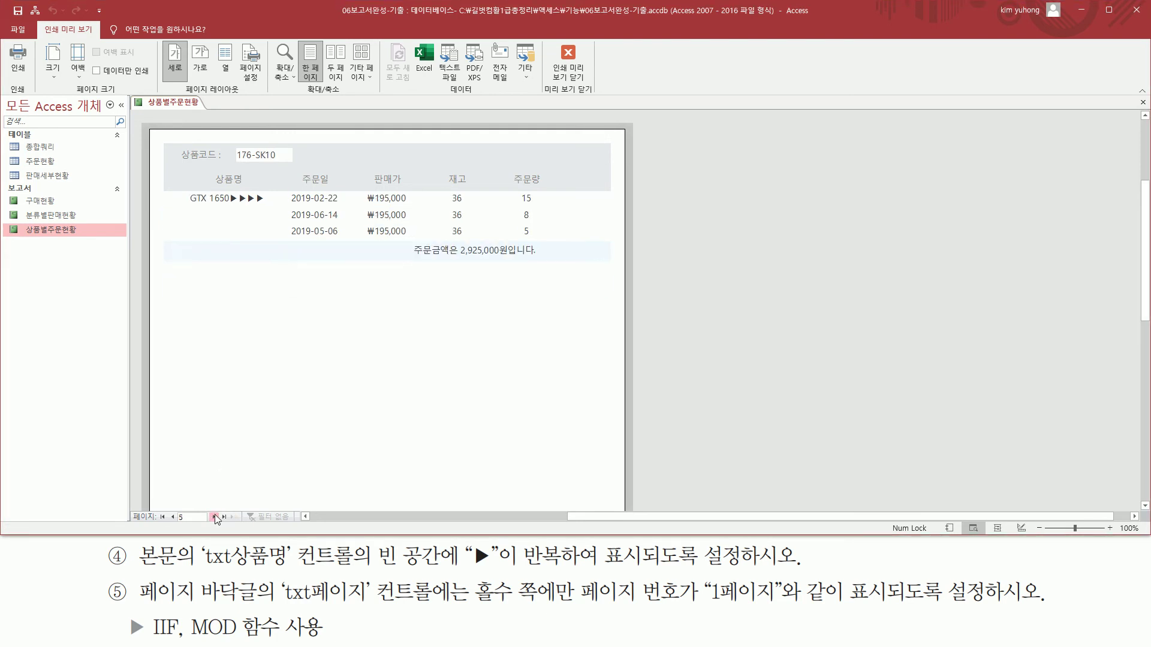
{"action": "left_click", "coordinate": [214, 517]}
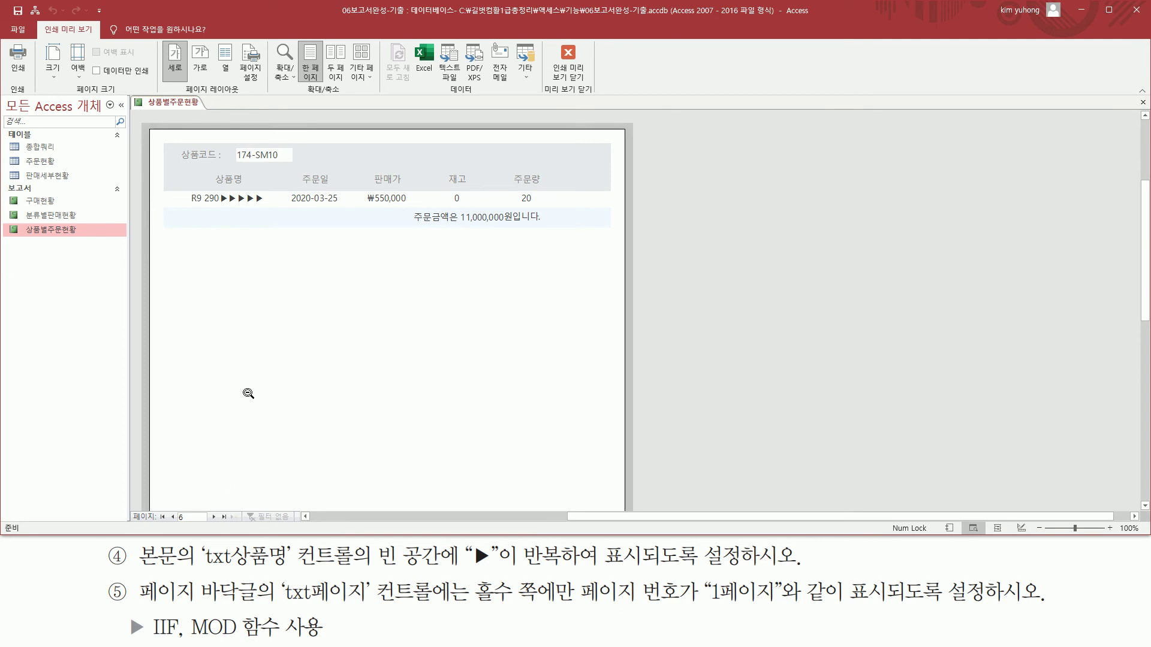
{"action": "left_click_drag", "start_coordinate": [219, 206], "coordinate": [262, 206]}
{"action": "key", "text": "Escape"}
{"action": "left_click", "coordinate": [568, 60]}
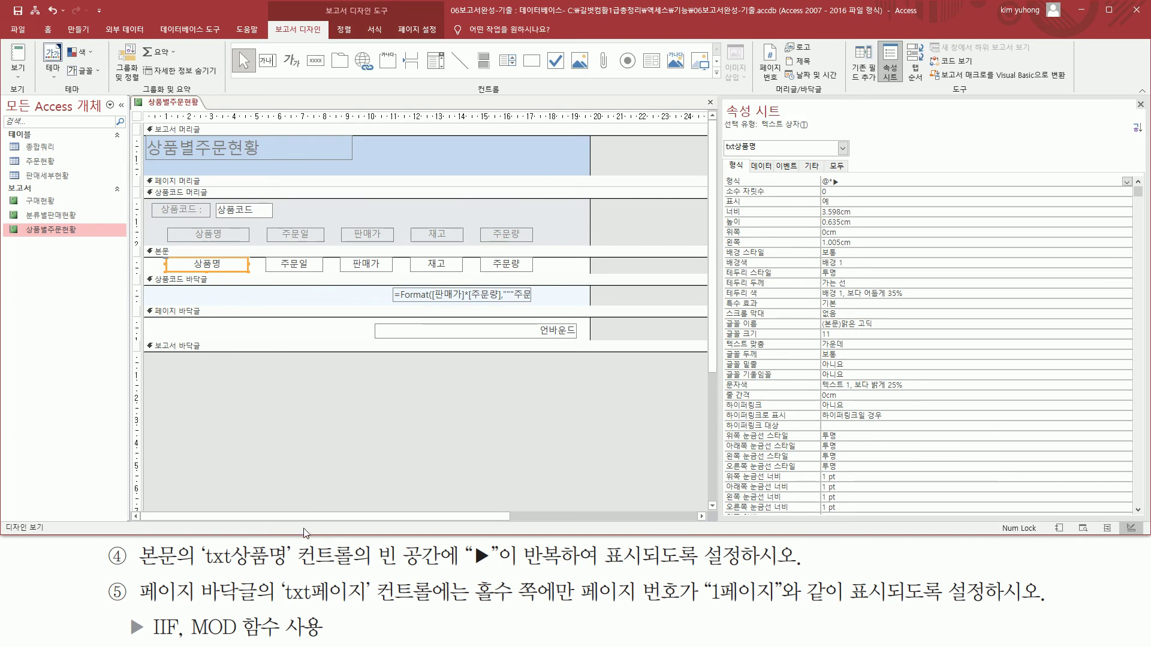
{"action": "left_click_drag", "start_coordinate": [139, 603], "coordinate": [434, 607]}
{"action": "mouse_move", "coordinate": [145, 307]}
{"action": "left_mouse_down"}
{"action": "mouse_move", "coordinate": [243, 336]}
{"action": "mouse_move", "coordinate": [605, 353]}
{"action": "mouse_move", "coordinate": [589, 340]}
{"action": "left_mouse_up"}
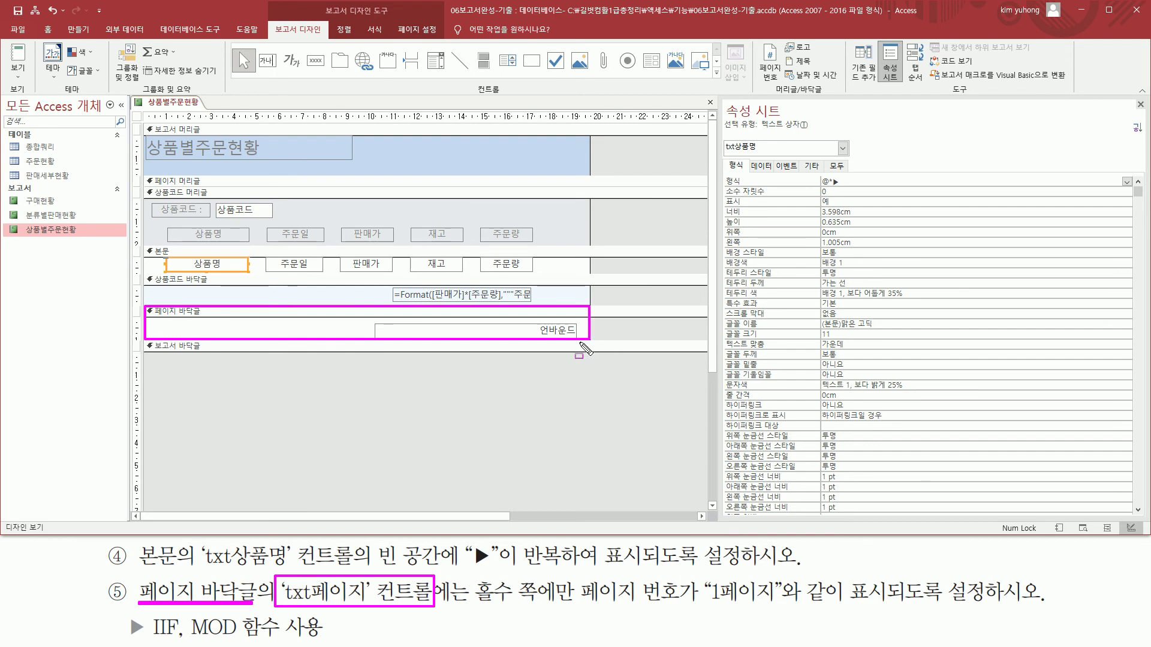
{"action": "mouse_move", "coordinate": [380, 323]}
{"action": "left_mouse_down"}
{"action": "mouse_move", "coordinate": [390, 334]}
{"action": "mouse_move", "coordinate": [577, 338]}
{"action": "left_mouse_up"}
{"action": "key", "text": "Escape"}
- Set the control source (컨트롤 원본) of the txt페이지 text box in the page footer to =[Page] & "페이지"
{"action": "left_click", "coordinate": [536, 329]}
{"action": "left_click_drag", "start_coordinate": [724, 154], "coordinate": [774, 154]}
{"action": "left_click_drag", "start_coordinate": [282, 605], "coordinate": [773, 605]}
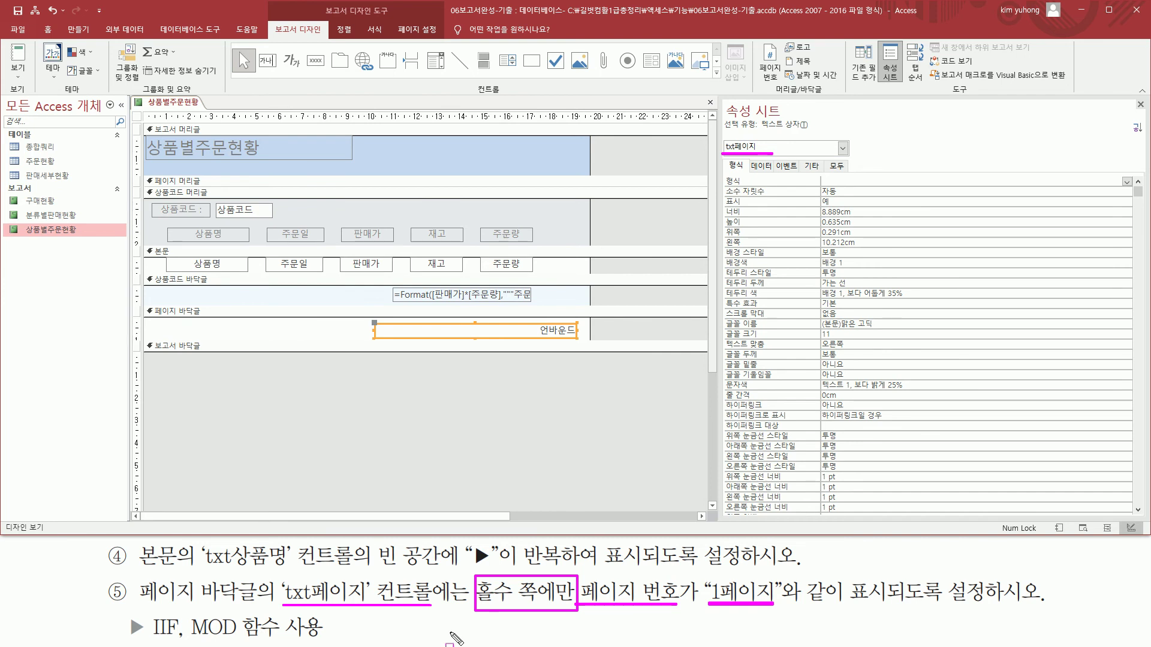
{"action": "key", "text": "Escape"}
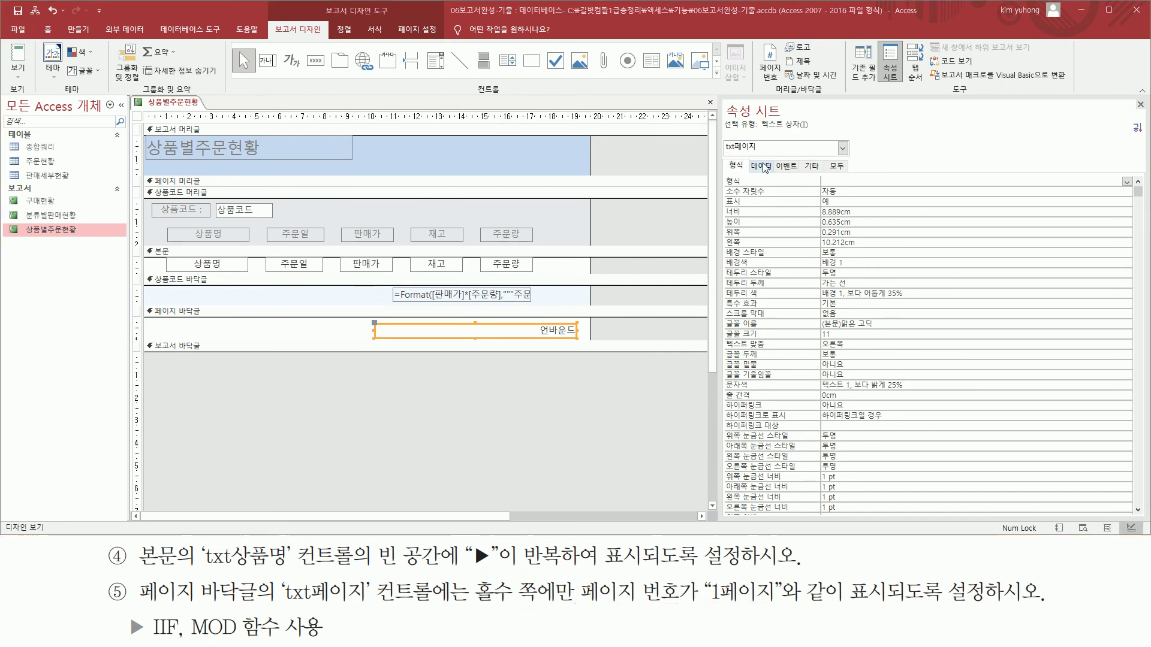
{"action": "left_click", "coordinate": [762, 166]}
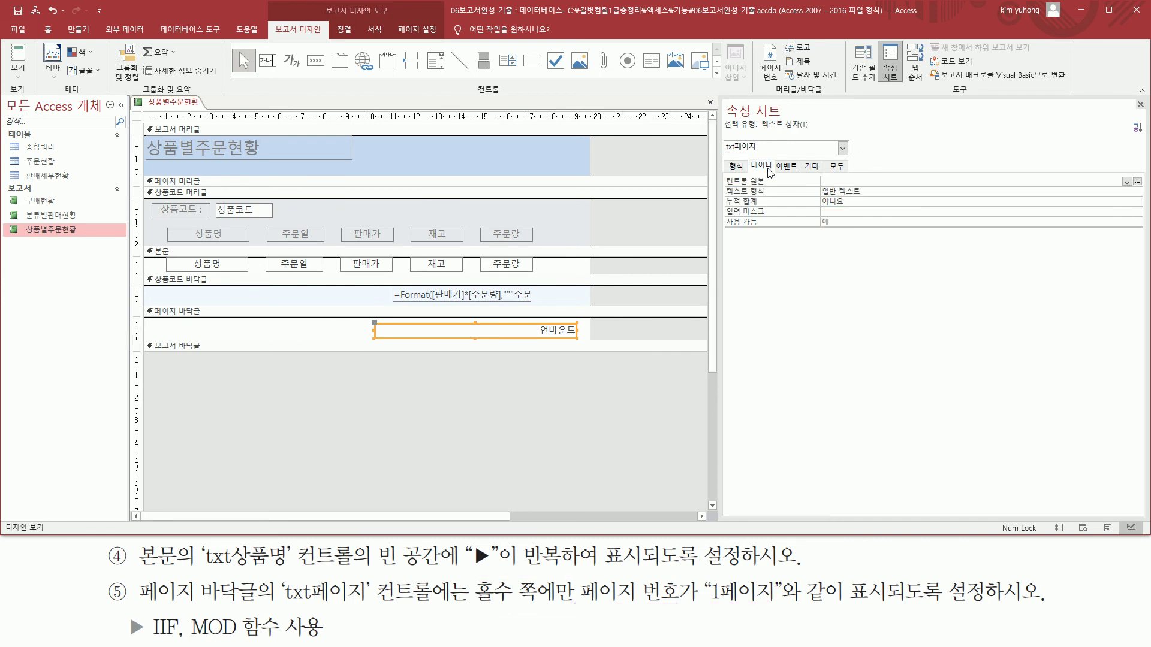
{"action": "left_click", "coordinate": [747, 181]}
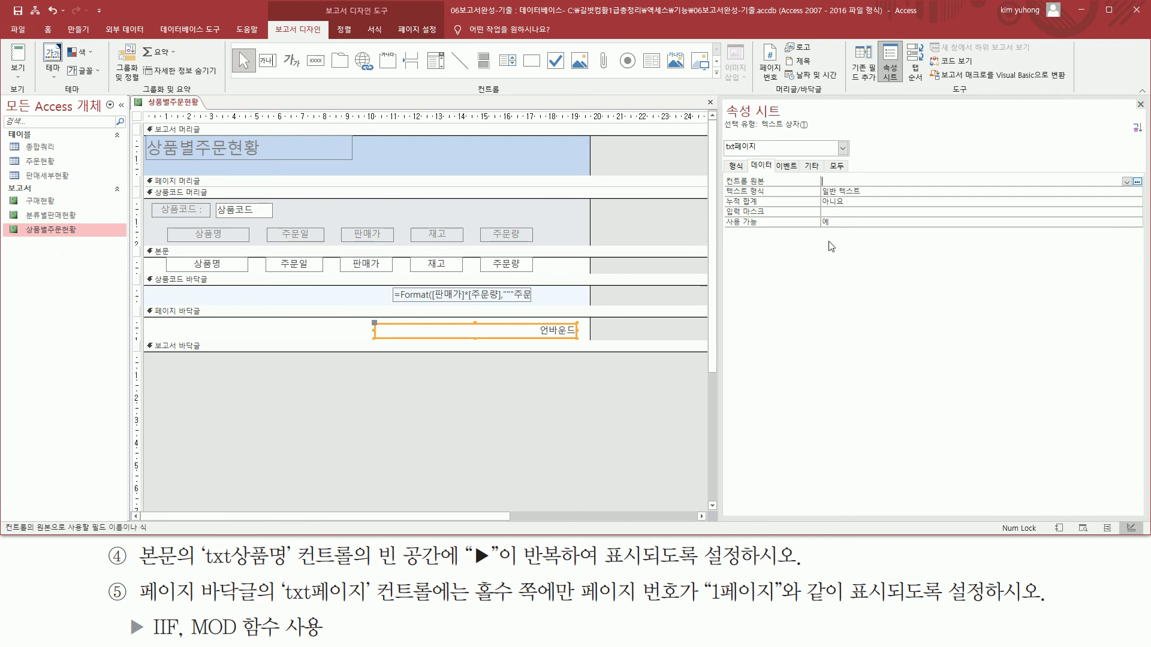
{"action": "left_click_drag", "start_coordinate": [712, 604], "coordinate": [779, 605]}
{"action": "key", "text": "Escape"}
{"action": "left_click", "coordinate": [876, 179]}
{"action": "type", "text": "=[page"}
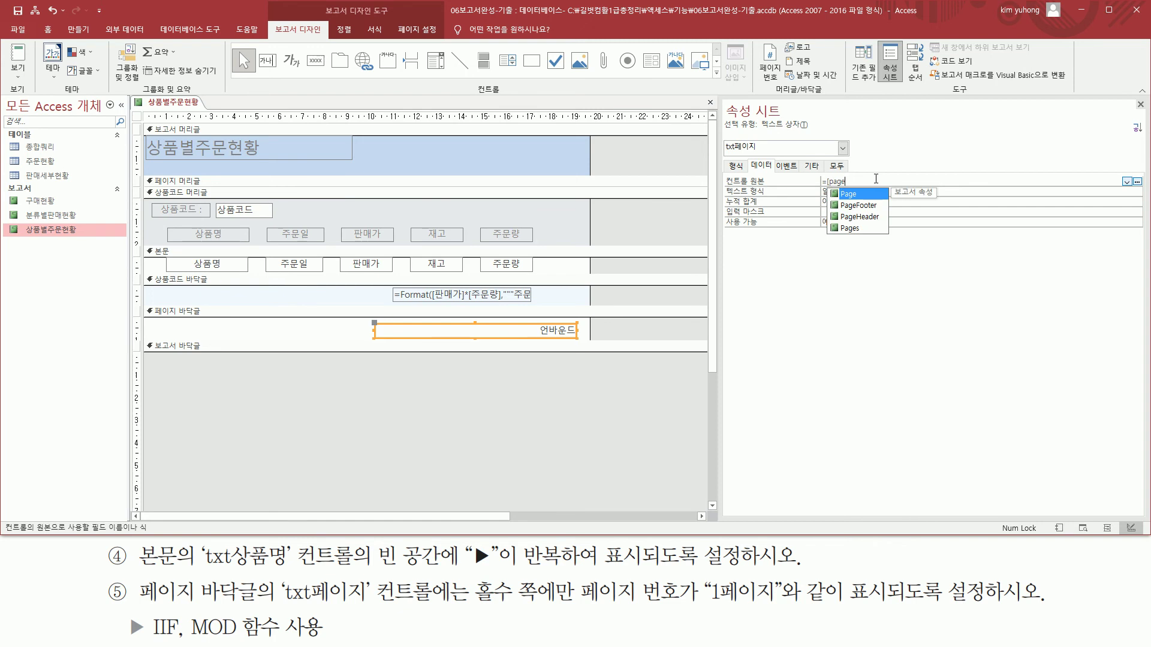
{"action": "type", "text": "]"}
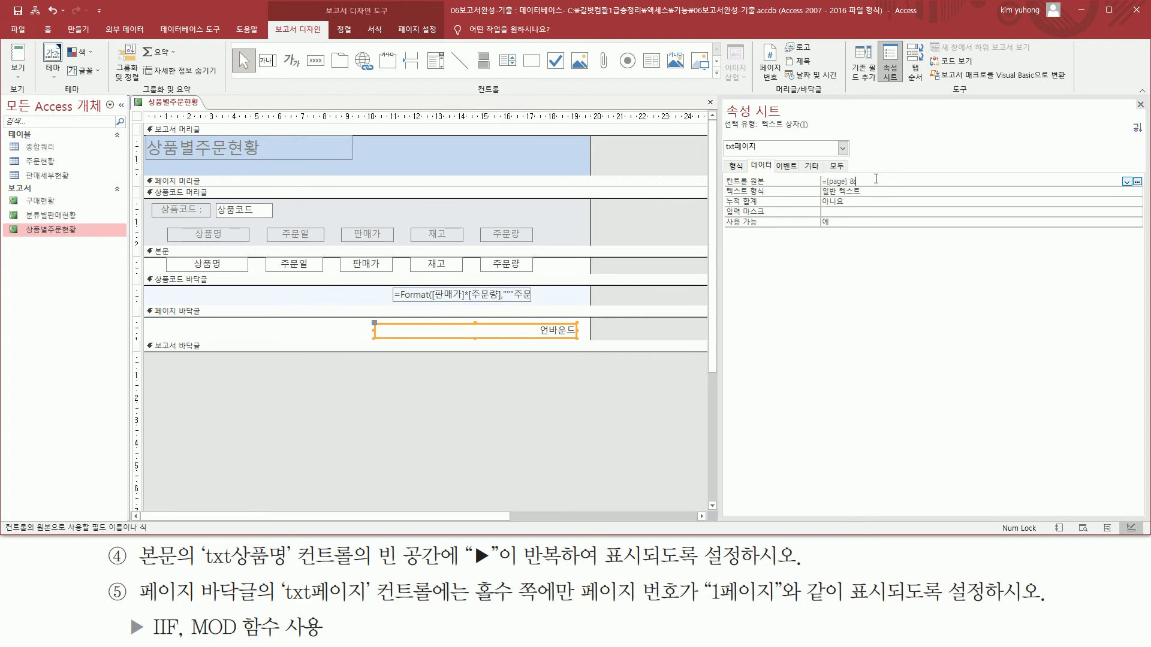
{"action": "type", "text": "& \"페이지"}
{"action": "key", "text": "Return"}
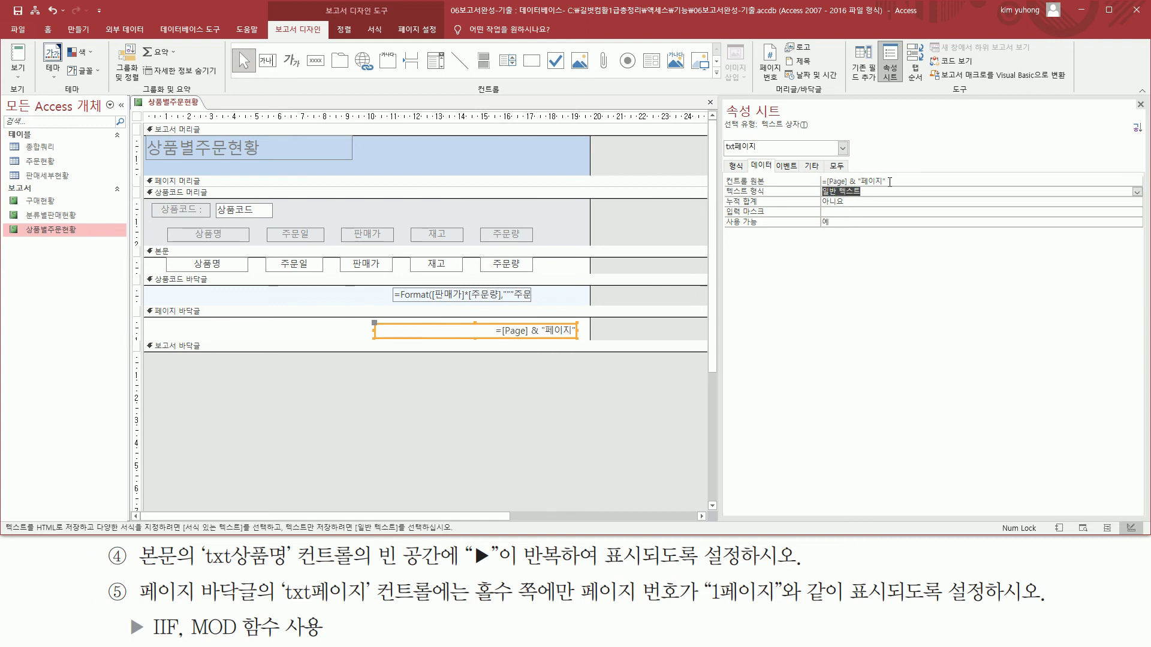
{"action": "left_click", "coordinate": [880, 183]}
{"action": "left_click_drag", "start_coordinate": [235, 435], "coordinate": [286, 436]}
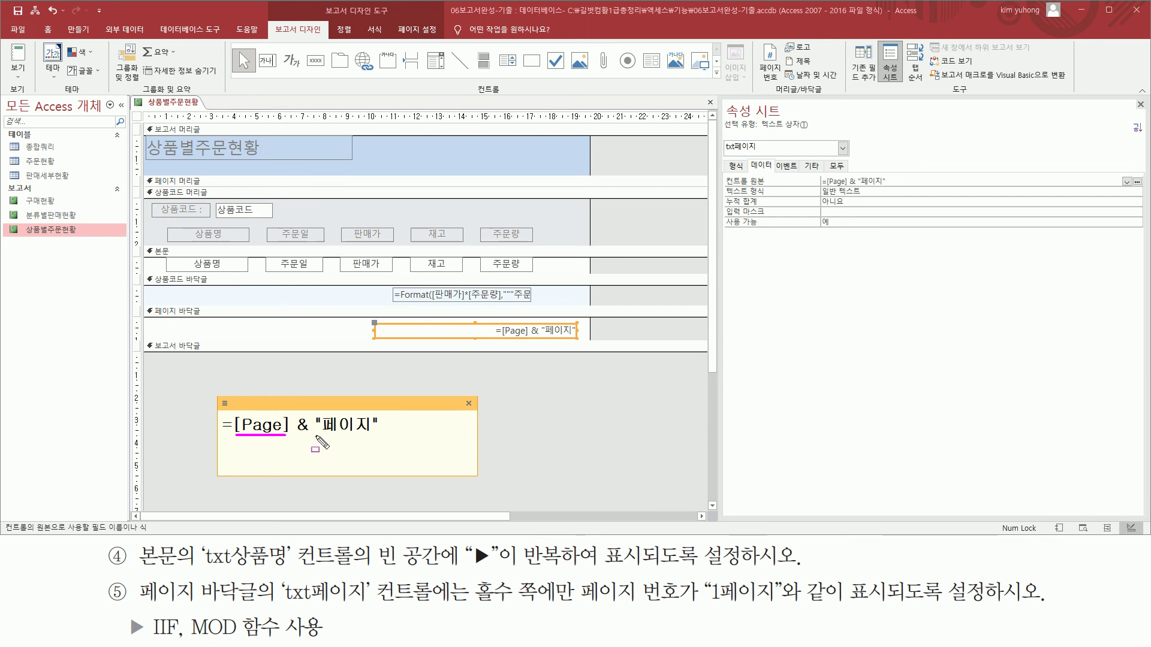
{"action": "left_click_drag", "start_coordinate": [320, 435], "coordinate": [374, 435]}
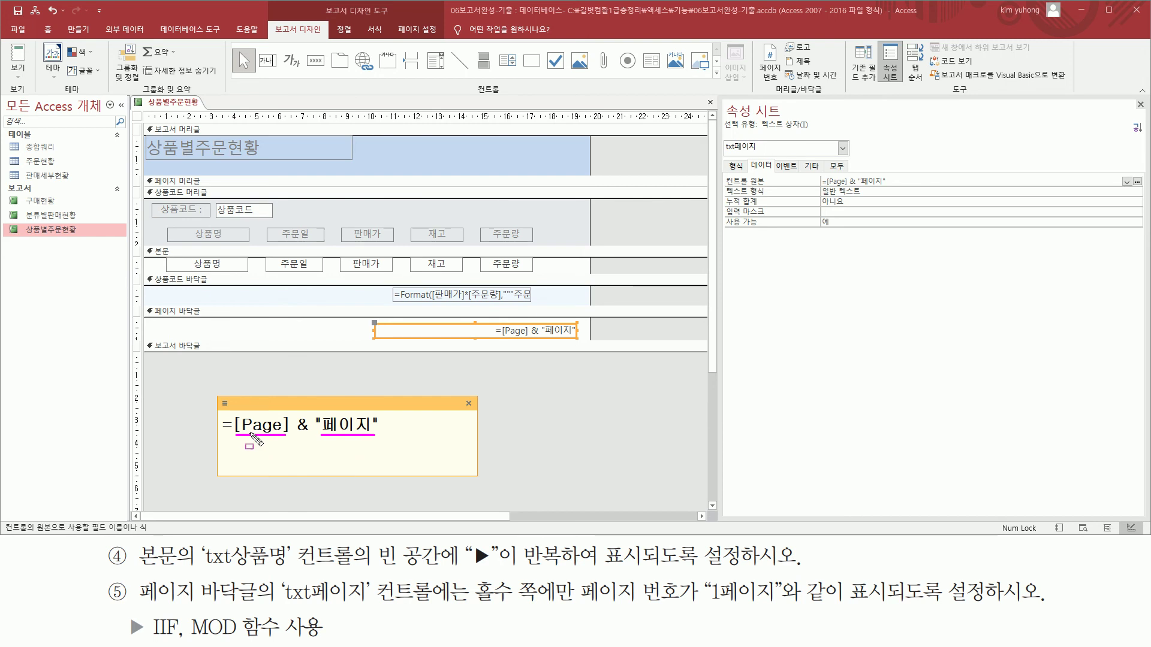
{"action": "left_click", "coordinate": [468, 403]}
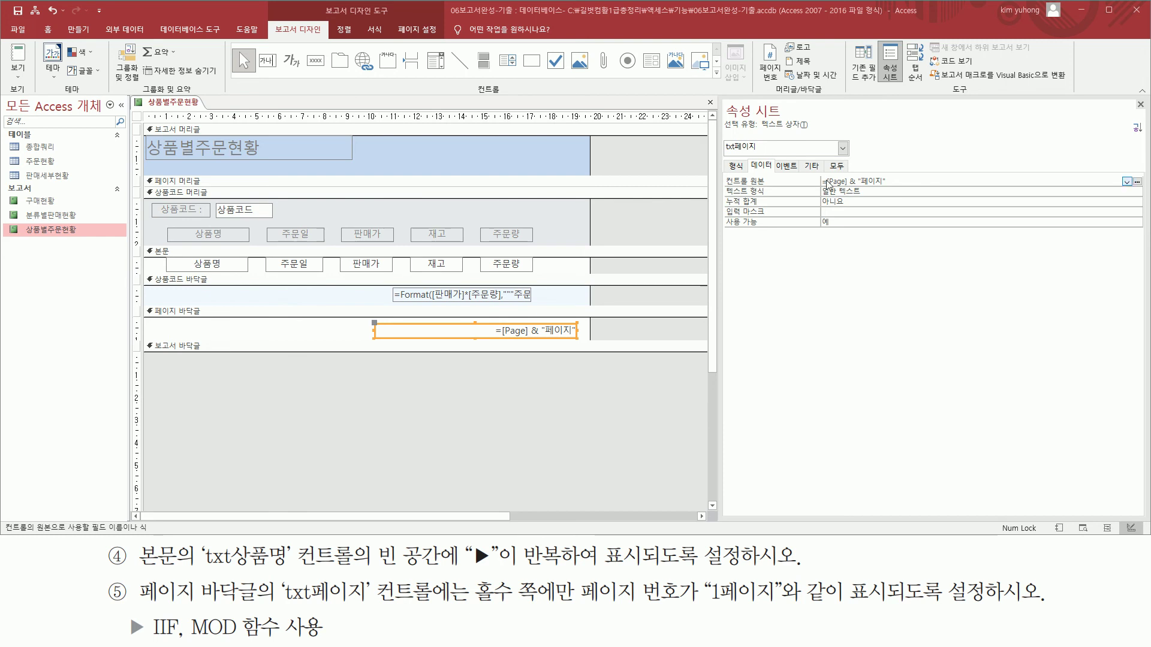
- Wrap the control source of txt페이지 in an odd-page condition: =IIf([Page] Mod 2=1,[Page] & "페이지","")
{"action": "left_click_drag", "start_coordinate": [828, 181], "coordinate": [887, 181]}
{"action": "key", "text": "ctrl+c"}
{"action": "key", "text": "Delete"}
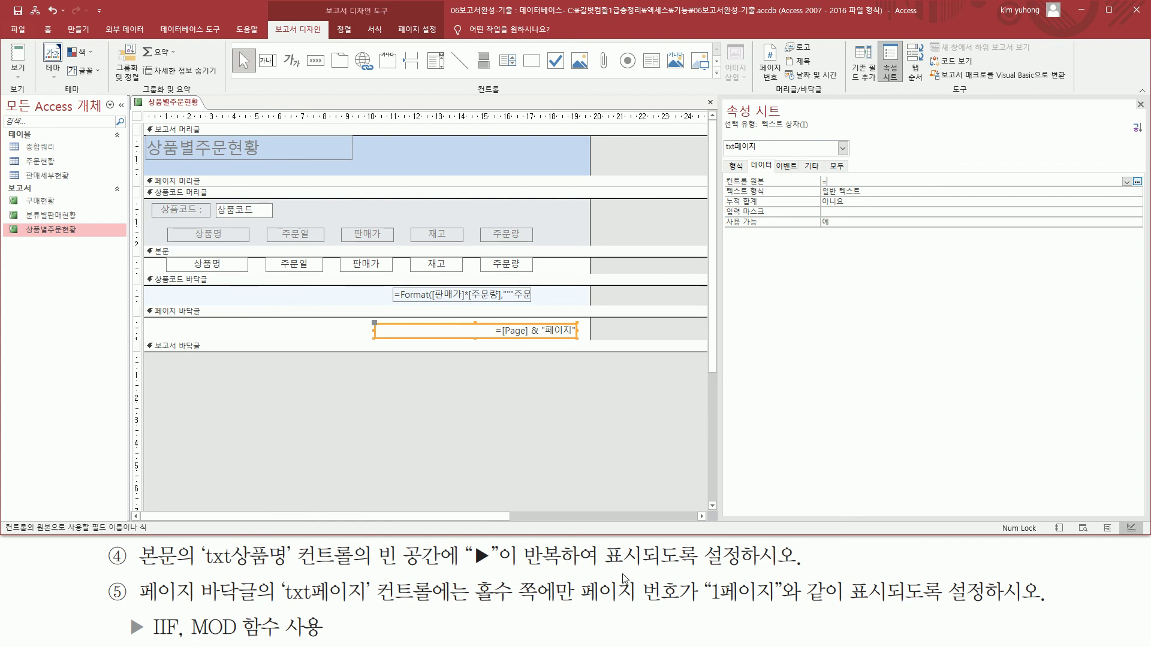
{"action": "left_click_drag", "start_coordinate": [476, 580], "coordinate": [597, 611]}
{"action": "key", "text": "Escape"}
{"action": "type", "text": "ㅑㅑiif"}
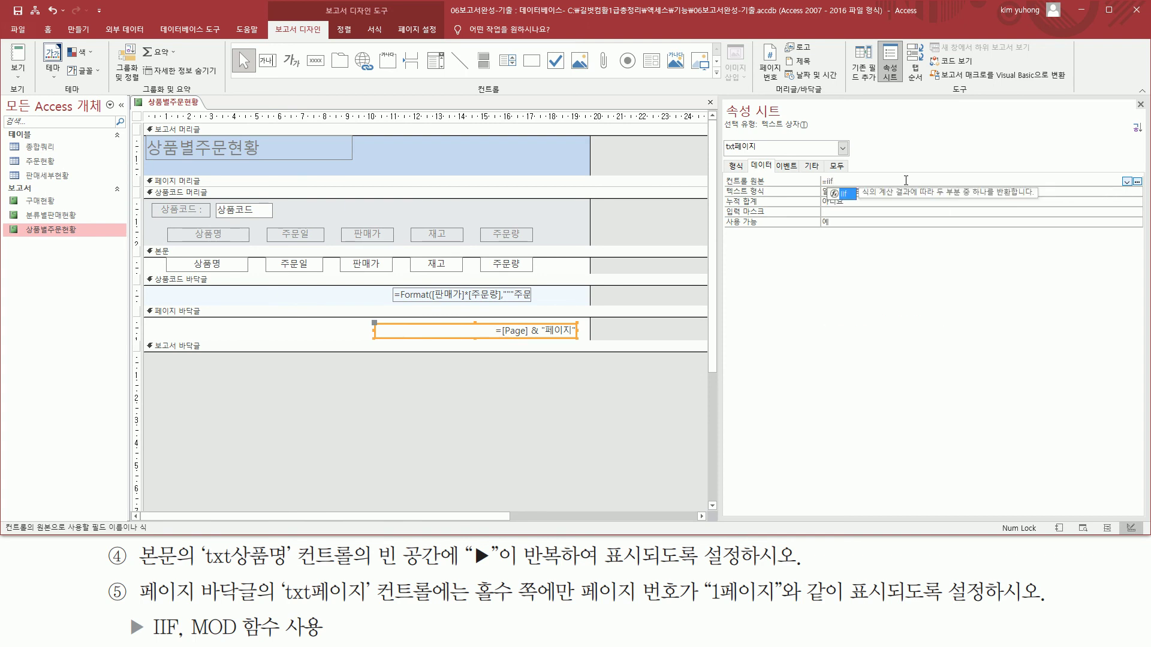
{"action": "type", "text": "( [page]"}
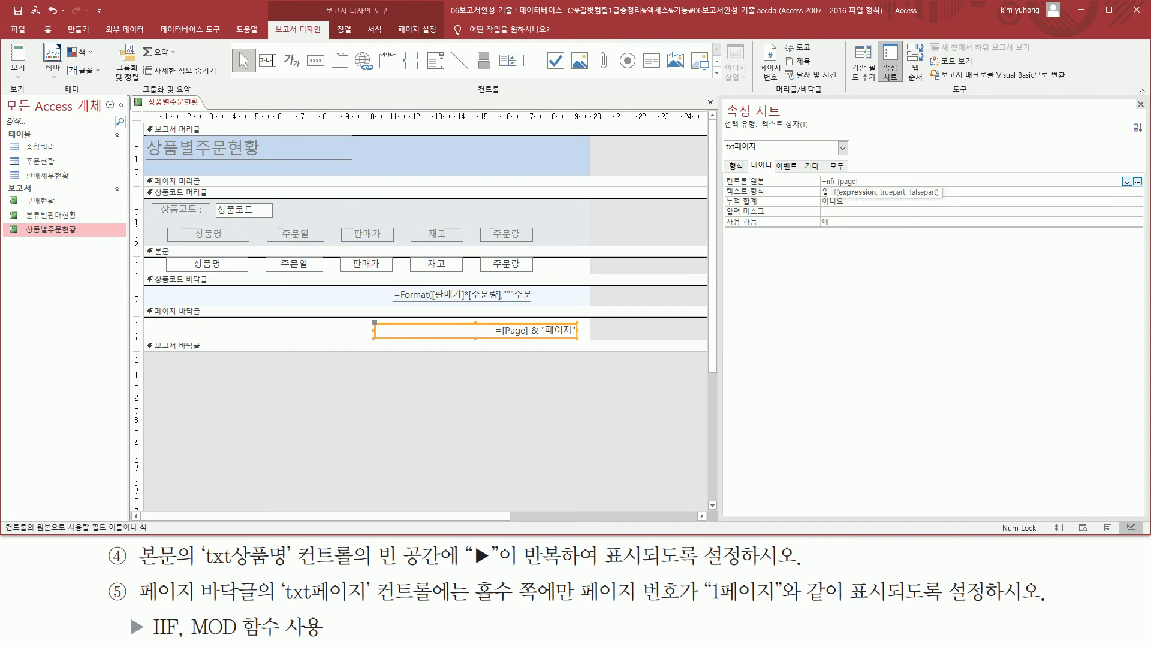
{"action": "type", "text": " mod 2"}
{"action": "type", "text": "=1 ,"}
{"action": "key", "text": "ctrl+v"}
{"action": "type", "text": ", \"\")"}
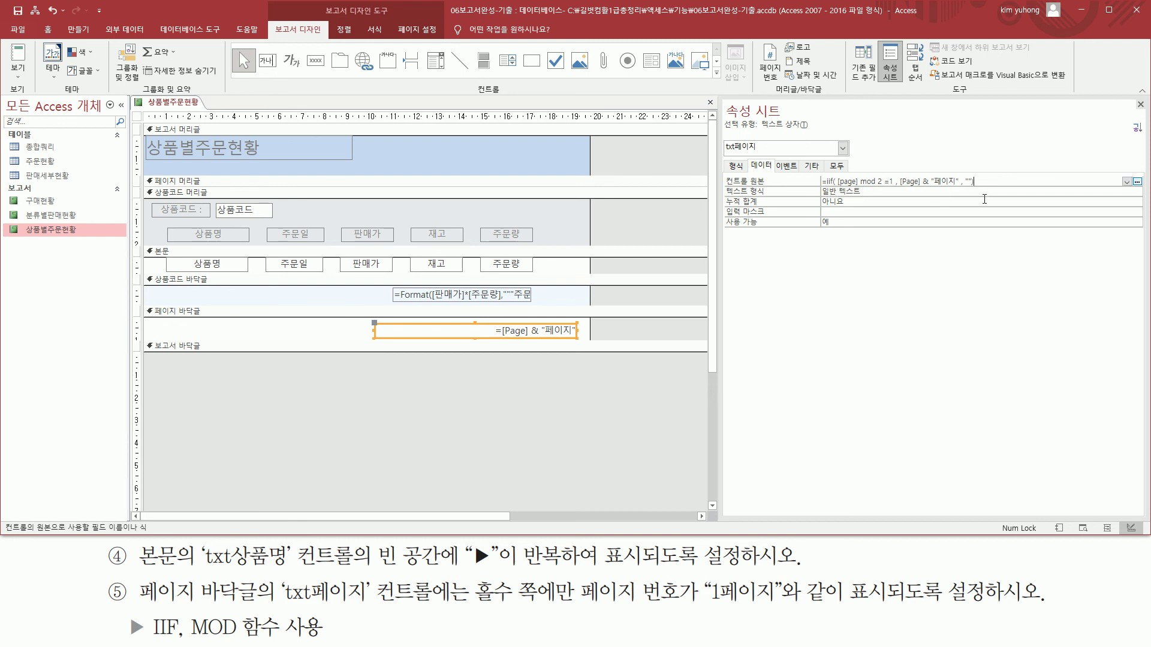
{"action": "key", "text": "Return"}
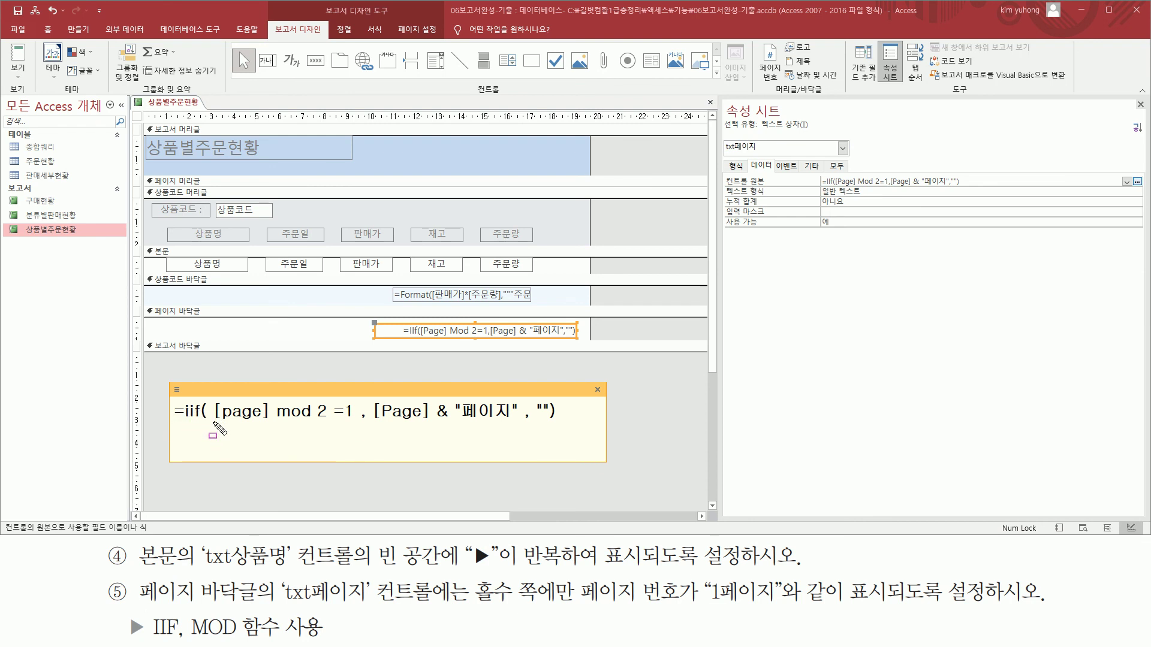
{"action": "left_click_drag", "start_coordinate": [210, 424], "coordinate": [550, 422]}
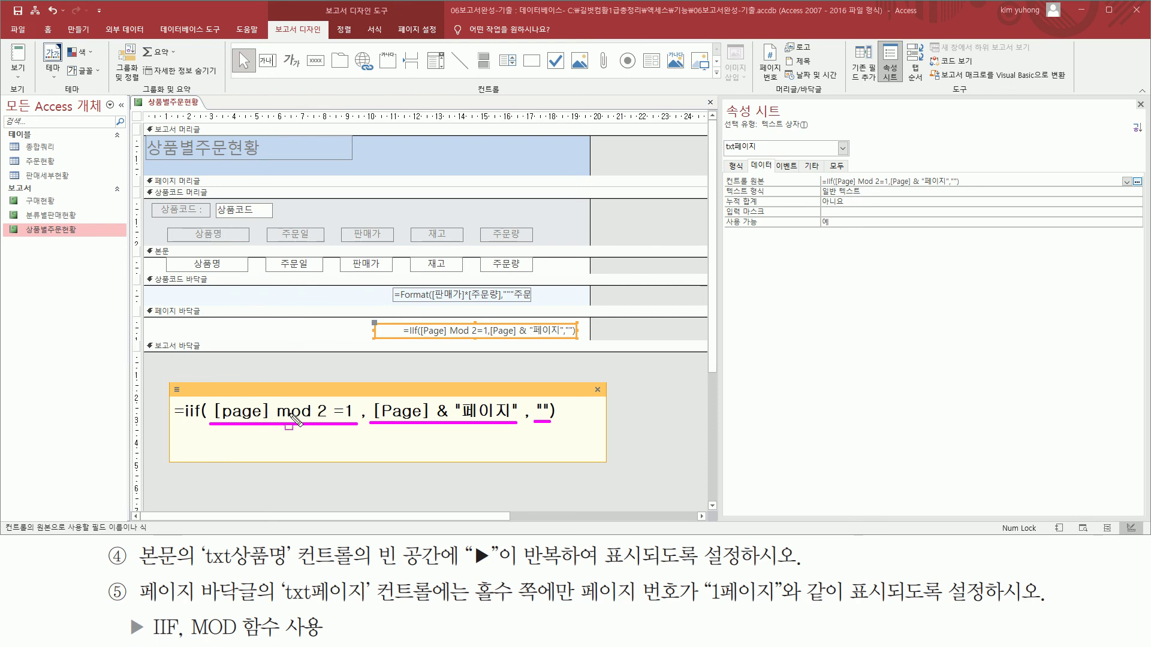
{"action": "mouse_move", "coordinate": [333, 414]}
{"action": "left_mouse_down"}
{"action": "mouse_move", "coordinate": [334, 397]}
{"action": "mouse_move", "coordinate": [347, 424]}
{"action": "left_mouse_up"}
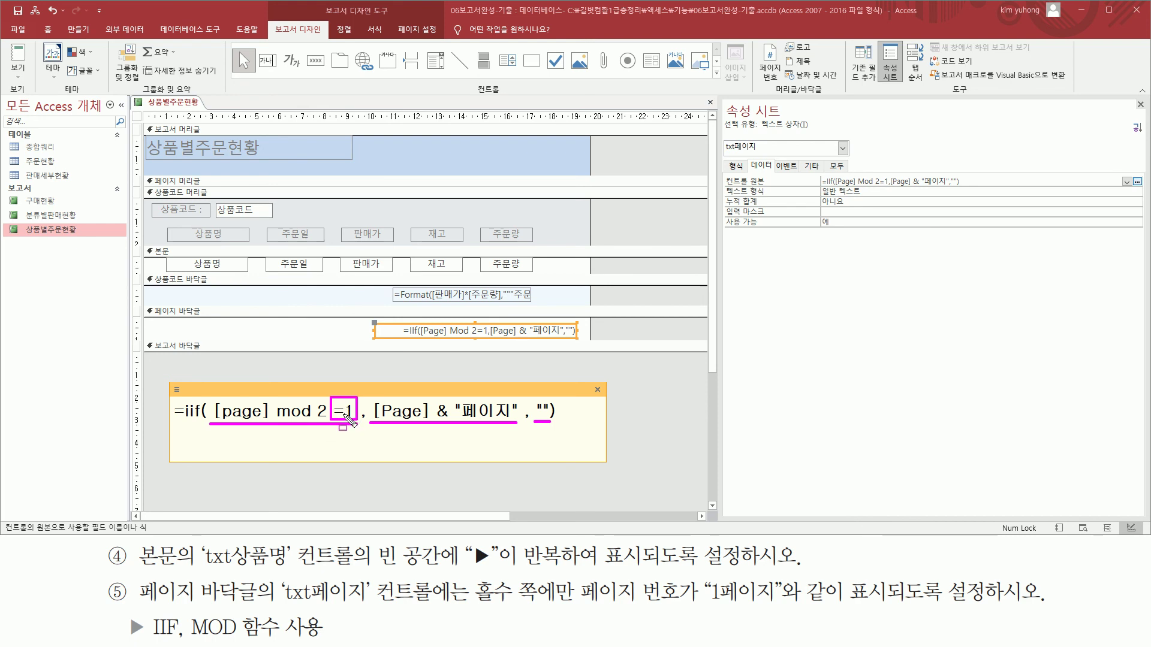
{"action": "left_click_drag", "start_coordinate": [470, 605], "coordinate": [547, 605]}
{"action": "mouse_move", "coordinate": [377, 398]}
{"action": "left_mouse_down"}
{"action": "mouse_move", "coordinate": [373, 429]}
{"action": "mouse_move", "coordinate": [519, 432]}
{"action": "left_mouse_up"}
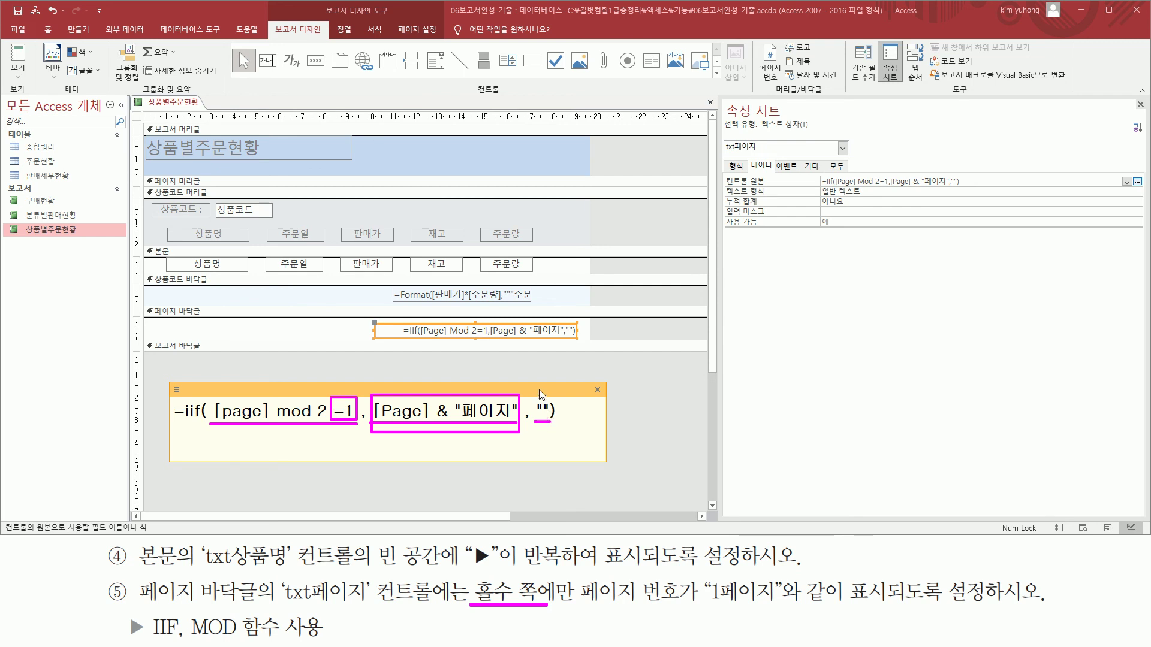
{"action": "key", "text": "Escape"}
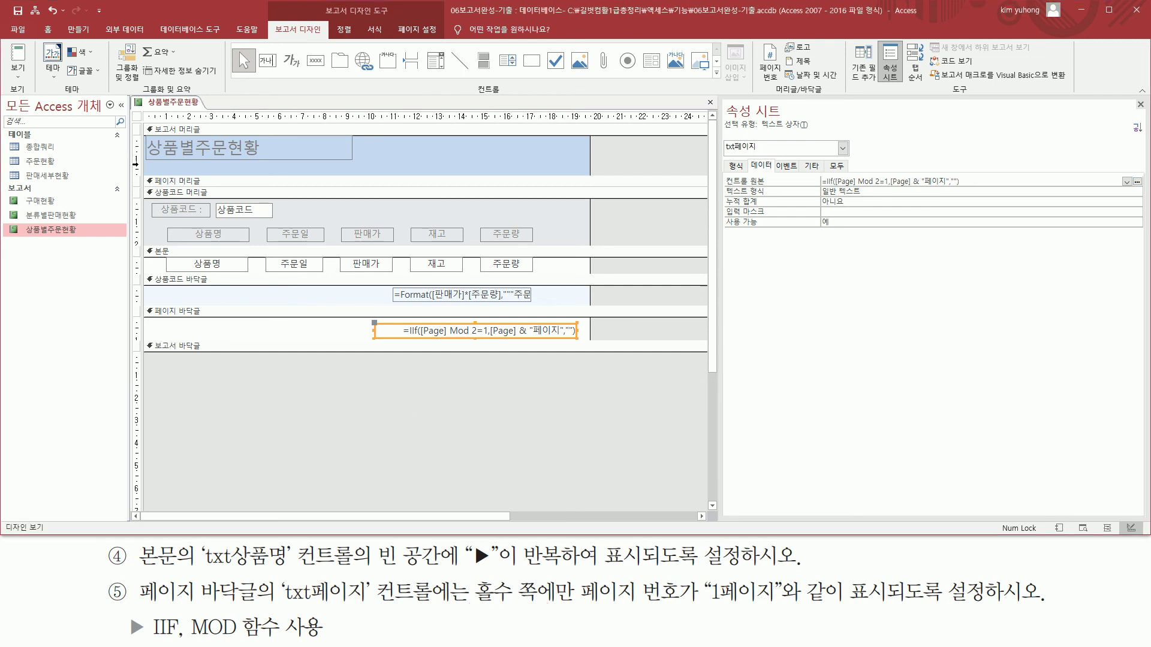
- Check the footer page numbers on pages 1 through 5 in print preview, and return to Design view
{"action": "left_click", "coordinate": [18, 69]}
{"action": "left_click", "coordinate": [60, 125]}
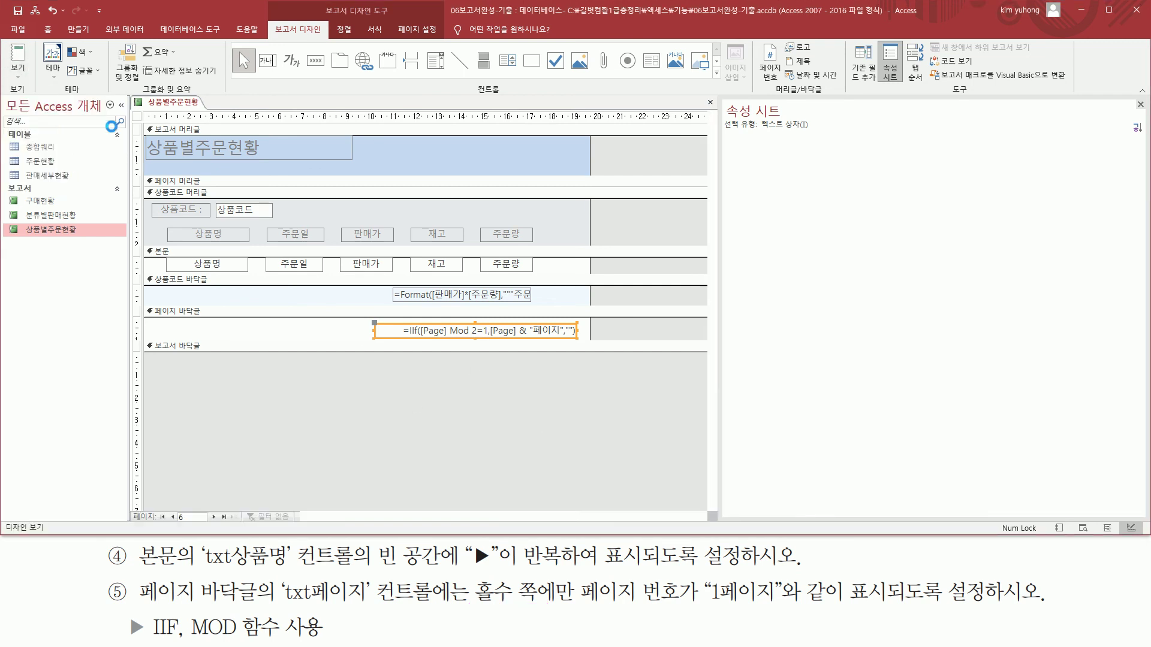
{"action": "left_click", "coordinate": [563, 247]}
{"action": "scroll", "coordinate": [564, 248], "scroll_direction": "down", "scroll_amount": 8}
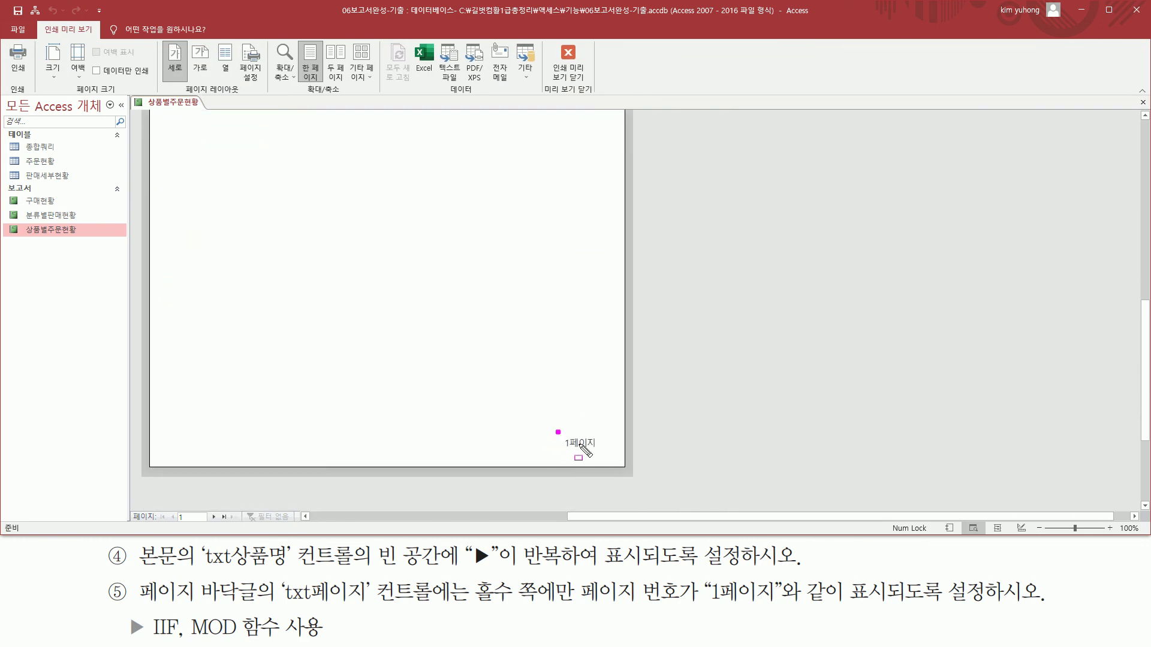
{"action": "left_click", "coordinate": [213, 517]}
{"action": "left_click_drag", "start_coordinate": [556, 427], "coordinate": [624, 457]}
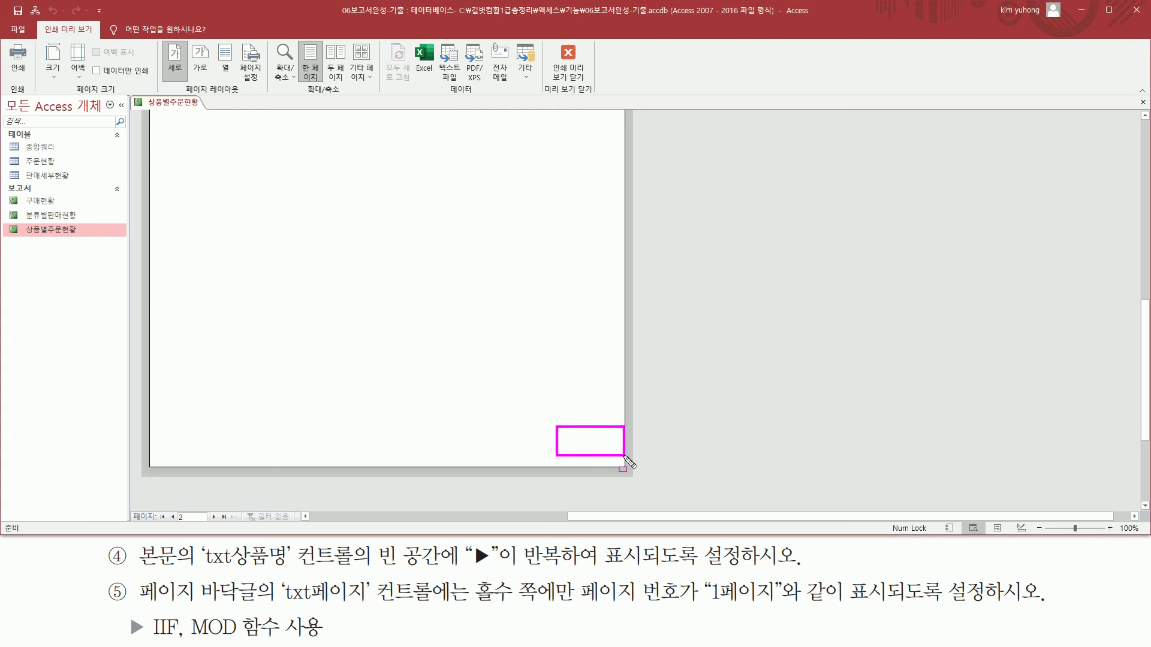
{"action": "left_click", "coordinate": [213, 517]}
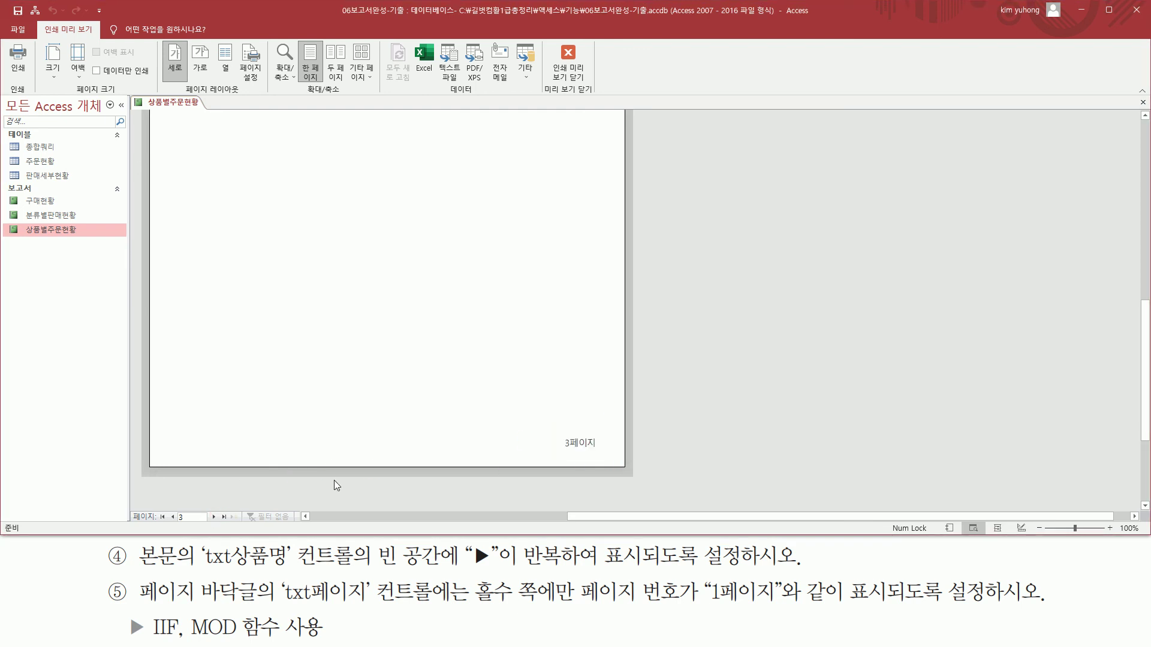
{"action": "left_click_drag", "start_coordinate": [558, 428], "coordinate": [611, 459]}
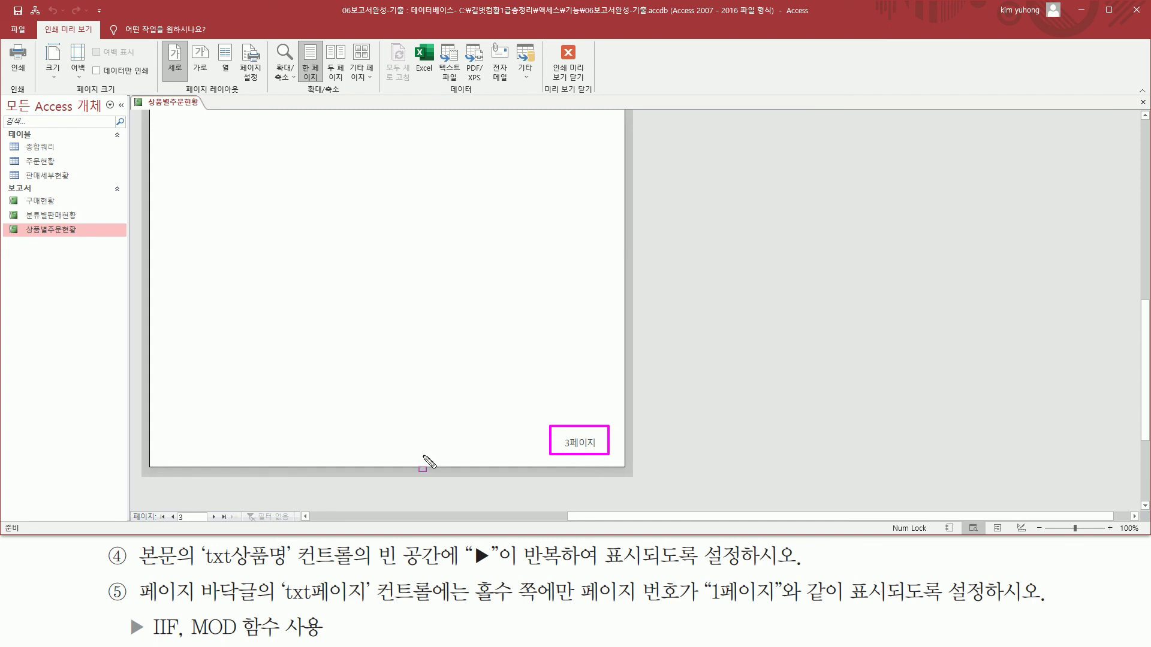
{"action": "left_click", "coordinate": [215, 517]}
{"action": "mouse_move", "coordinate": [556, 426]}
{"action": "left_mouse_down"}
{"action": "mouse_move", "coordinate": [586, 457]}
{"action": "mouse_move", "coordinate": [624, 461]}
{"action": "left_mouse_up"}
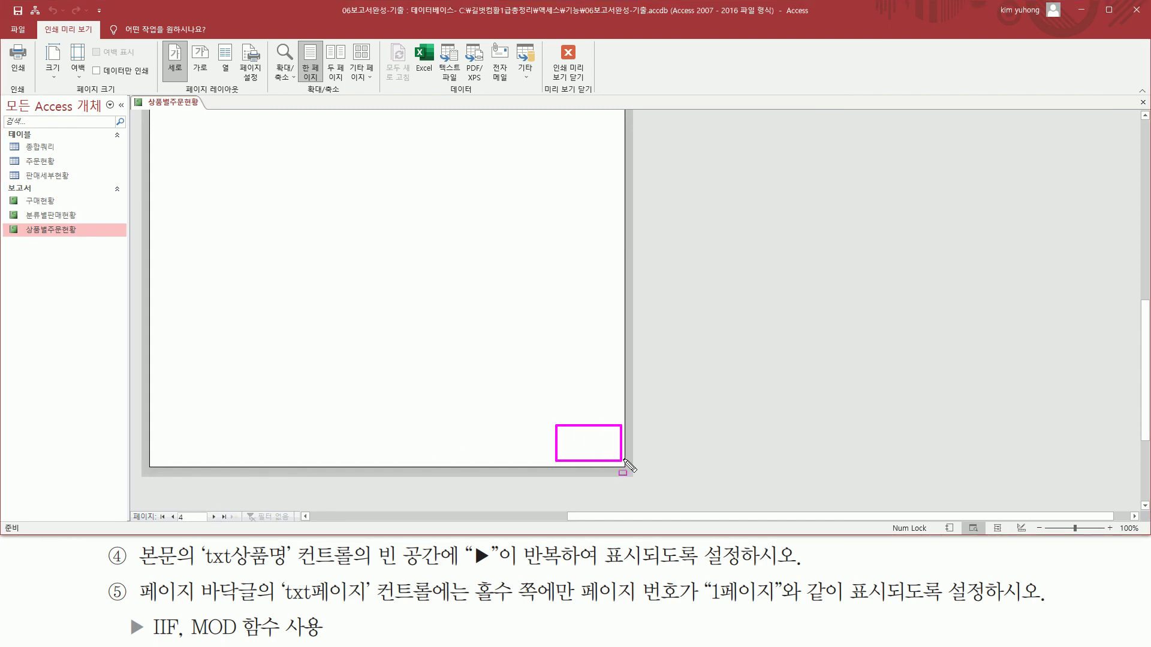
{"action": "left_click", "coordinate": [214, 516]}
{"action": "left_click_drag", "start_coordinate": [555, 427], "coordinate": [611, 461]}
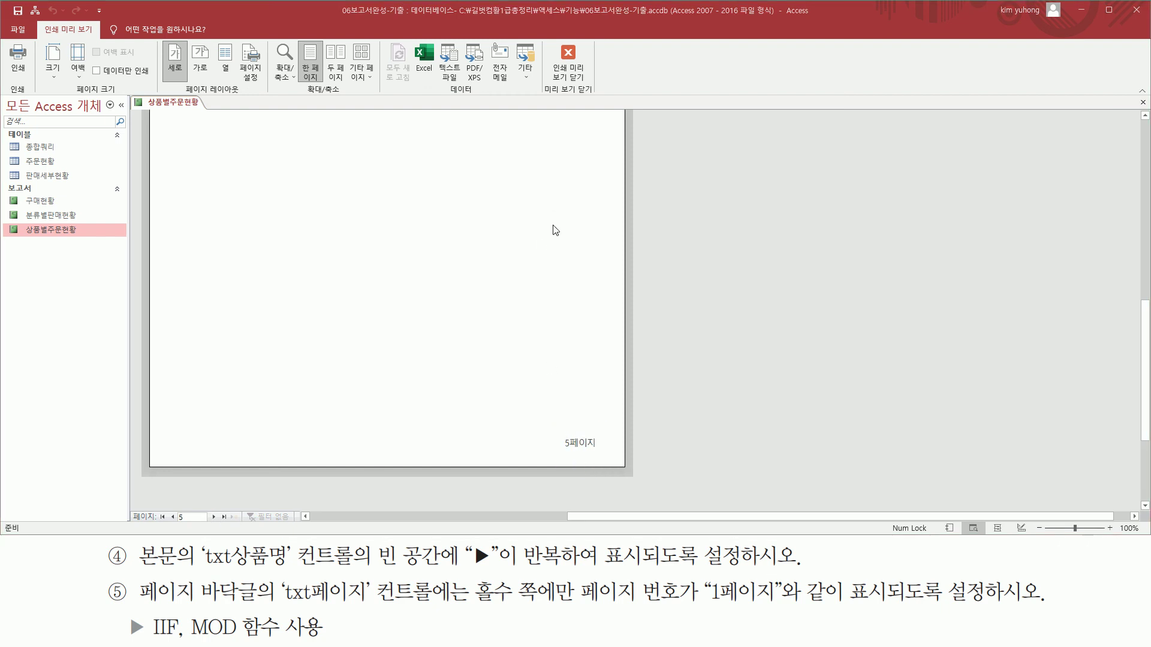
{"action": "left_click", "coordinate": [568, 60]}
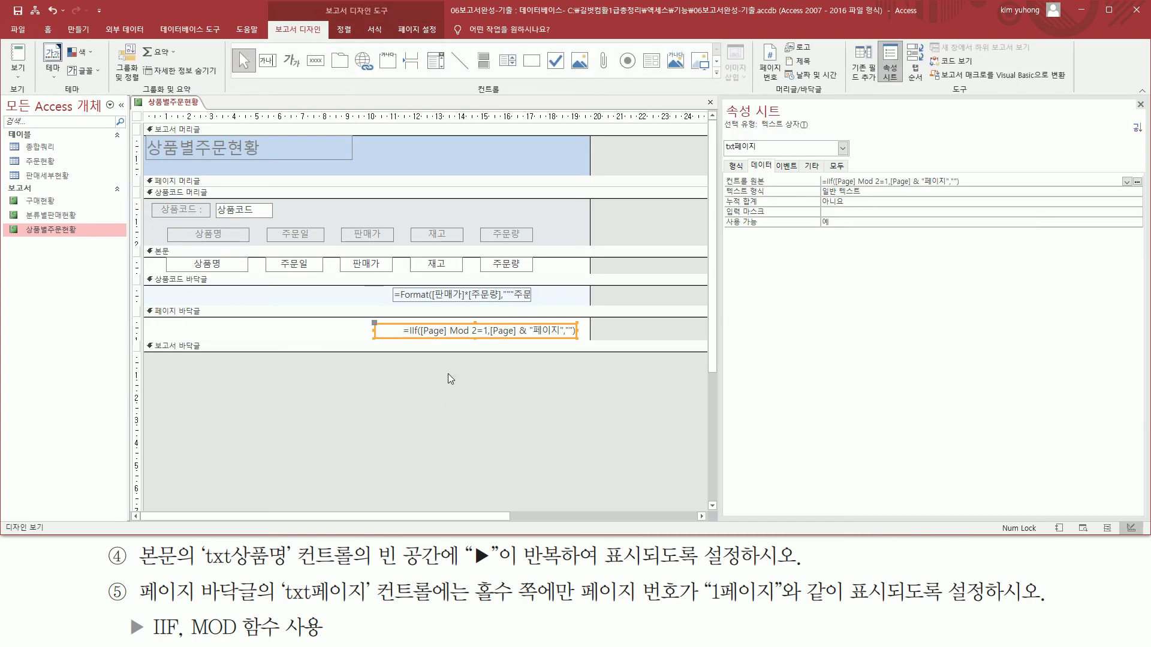
- Close the property sheet and the 상품별주문현황 report, saving the design changes
{"action": "left_click", "coordinate": [1141, 105]}
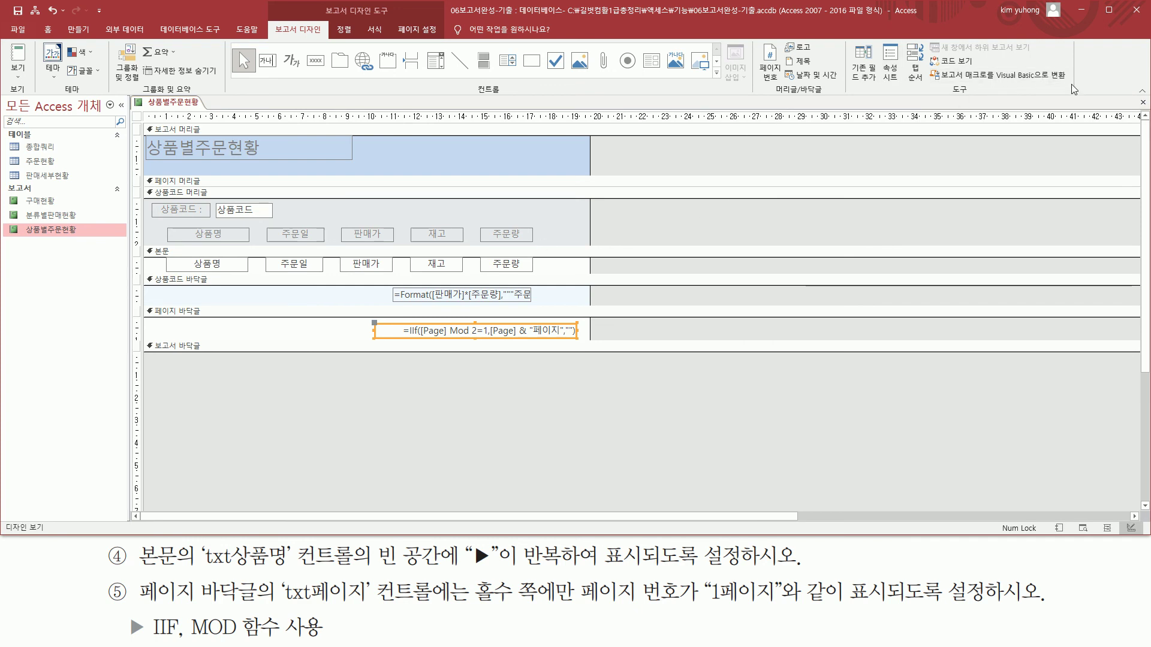
{"action": "left_click", "coordinate": [1143, 102]}
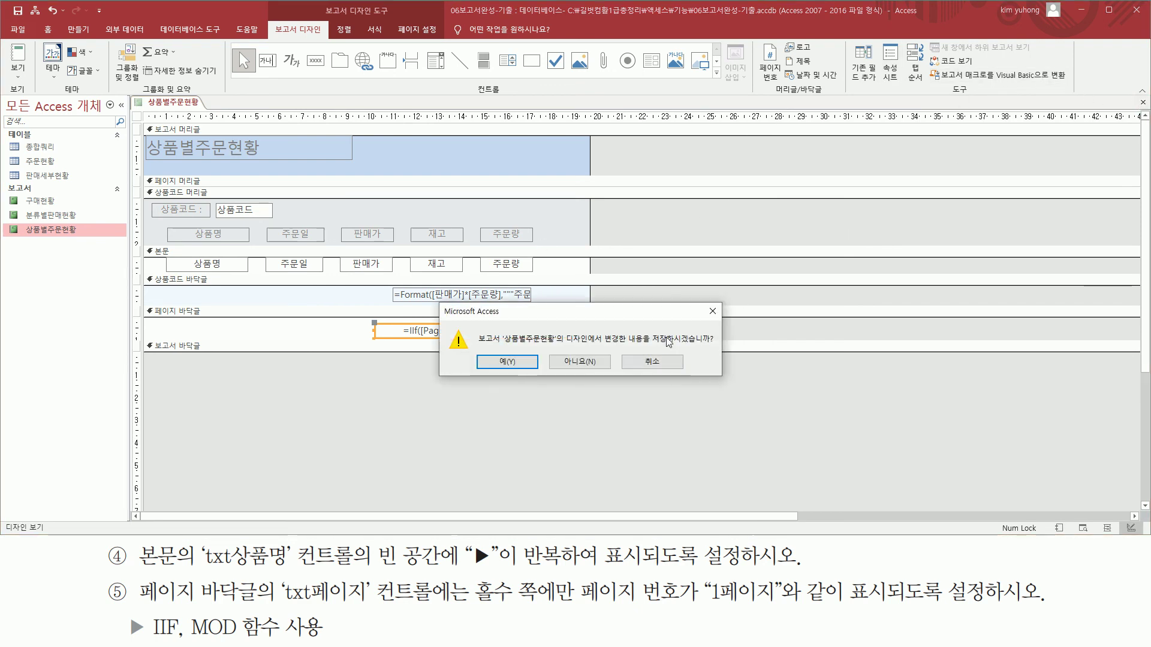
{"action": "left_click", "coordinate": [523, 364]}
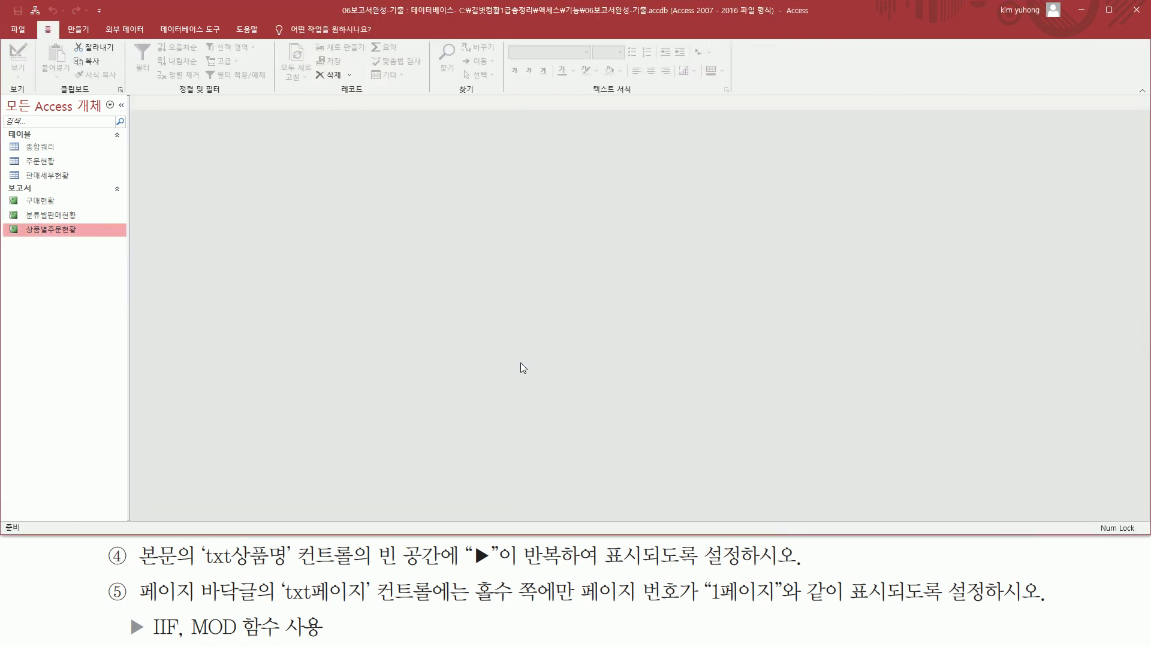